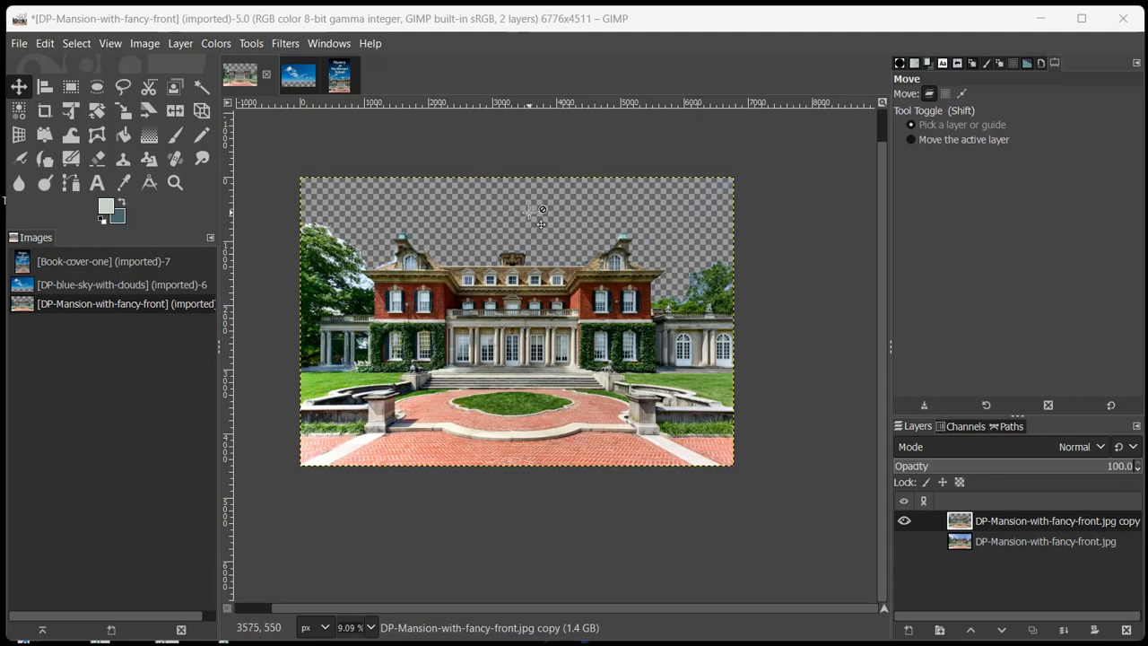
# - Start a new image using the Amazon Ebook Cover template at 1600 × 2560 px
pyautogui.click(285, 75)
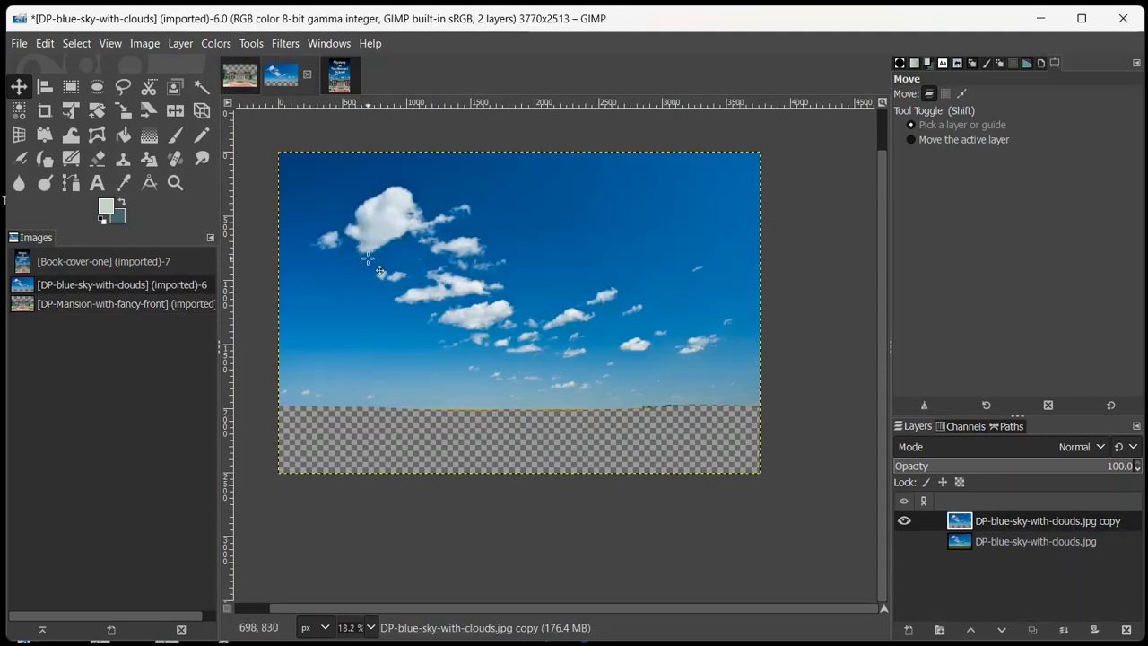
pyautogui.click(339, 76)
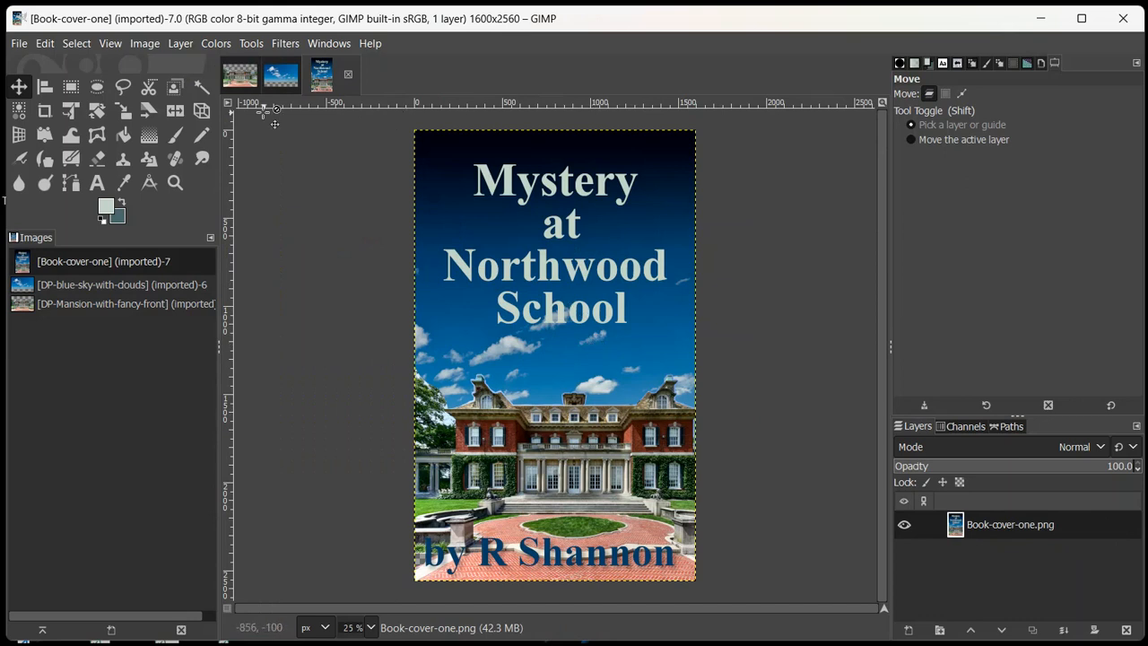
pyautogui.click(19, 45)
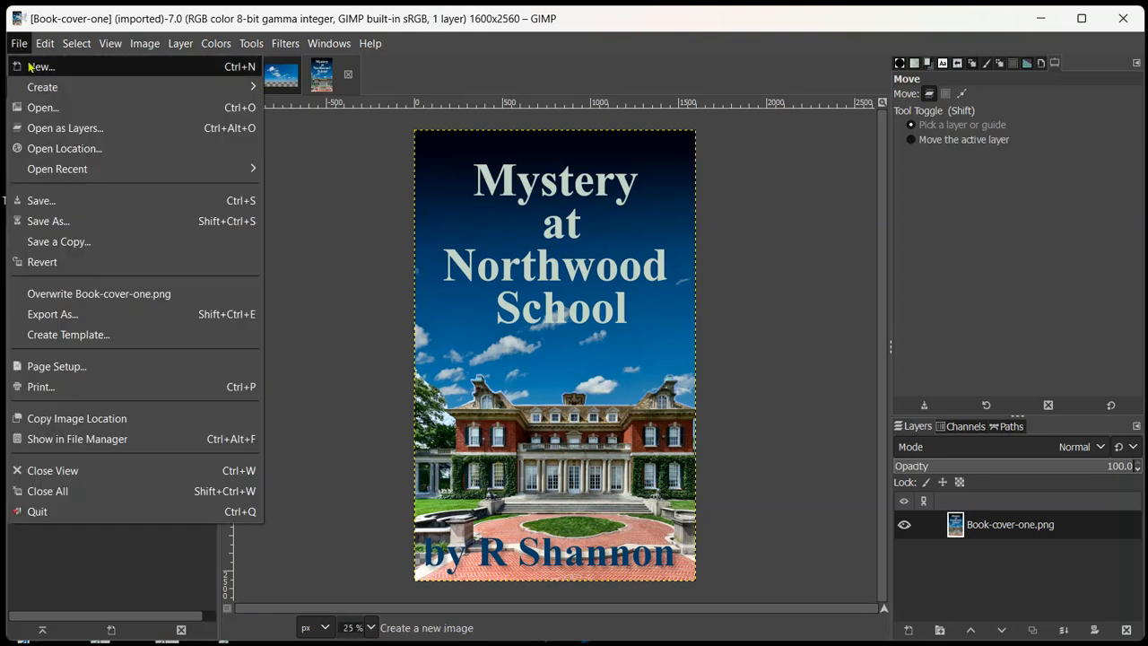
pyautogui.click(31, 68)
pyautogui.click(547, 93)
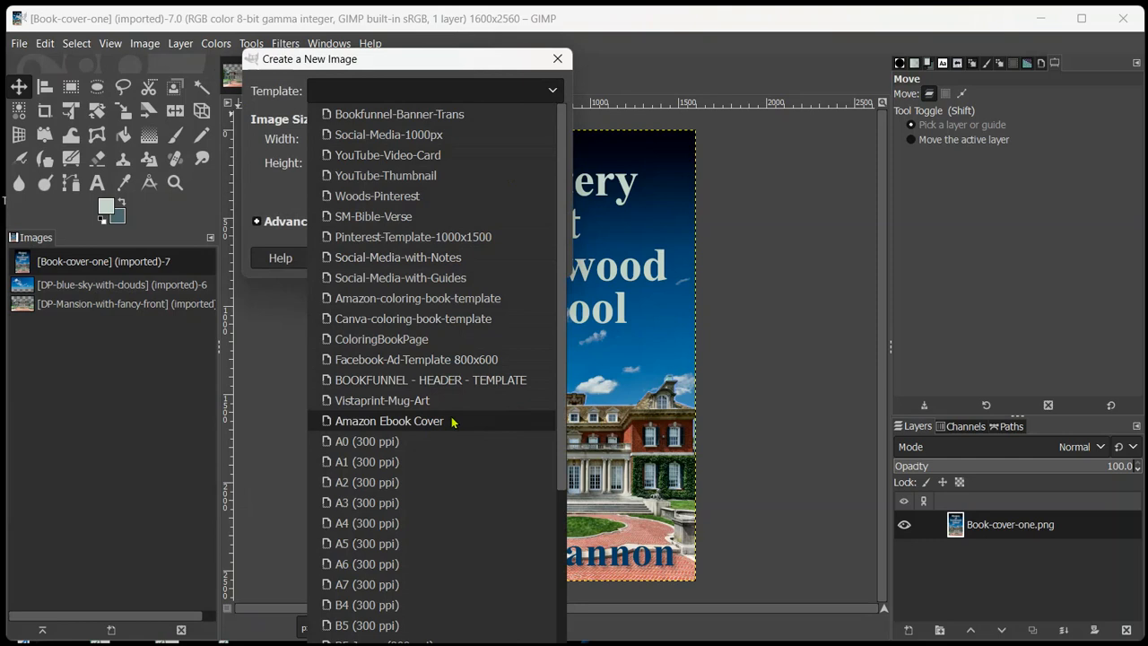
pyautogui.click(453, 421)
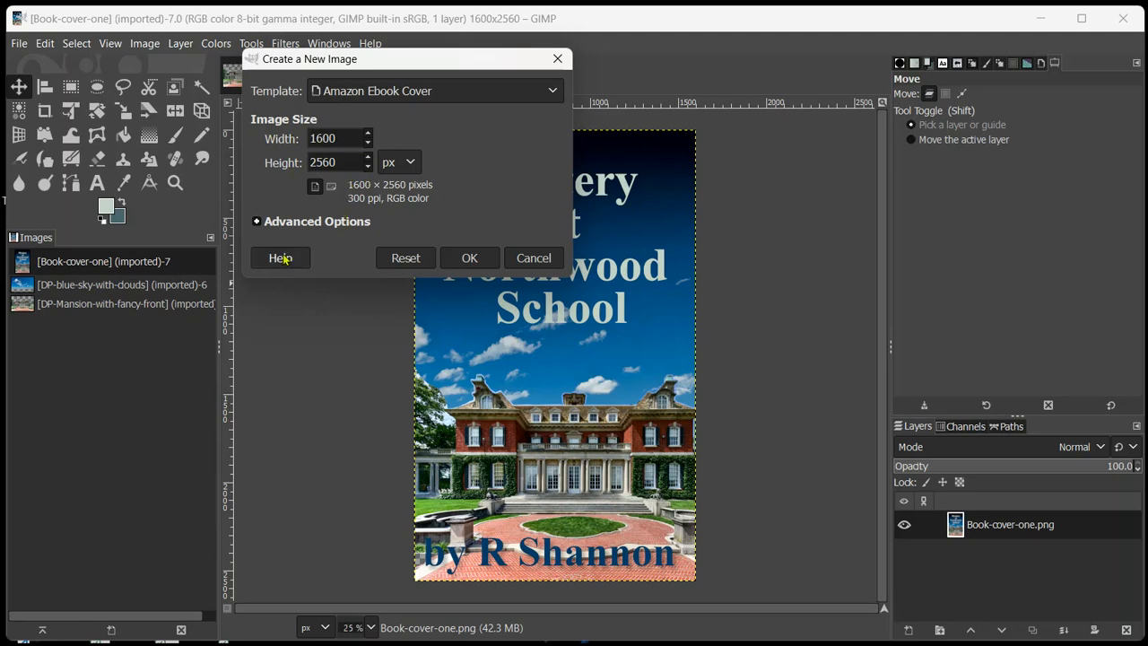
# - Set the new image's fill to Transparency in its advanced options and create the image
pyautogui.click(258, 223)
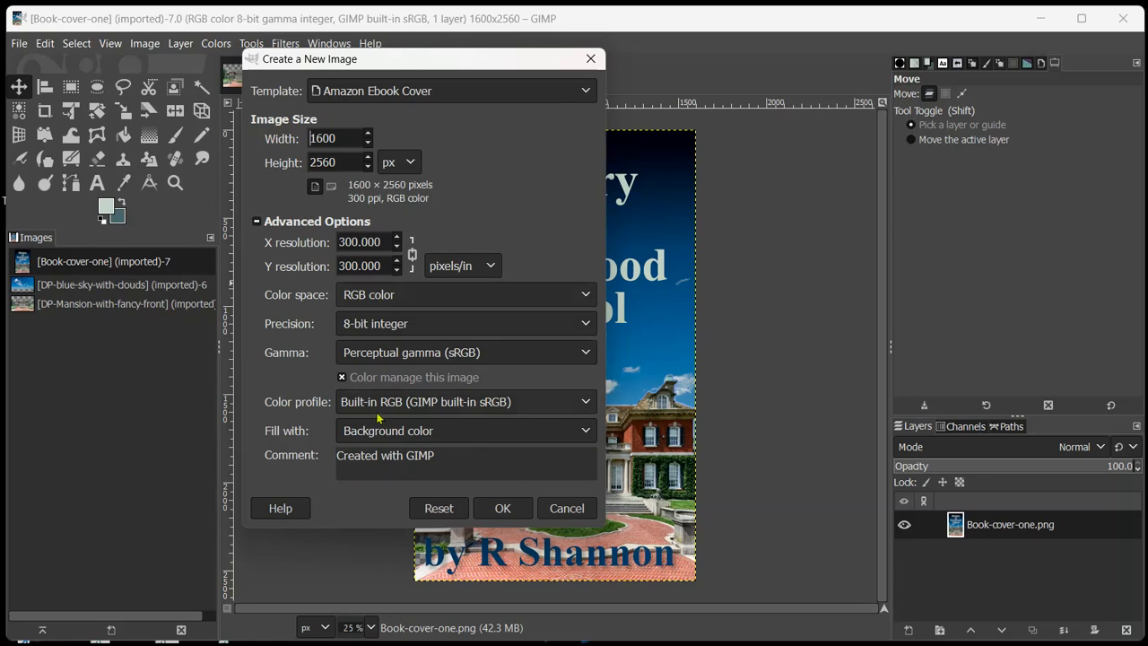
pyautogui.click(582, 432)
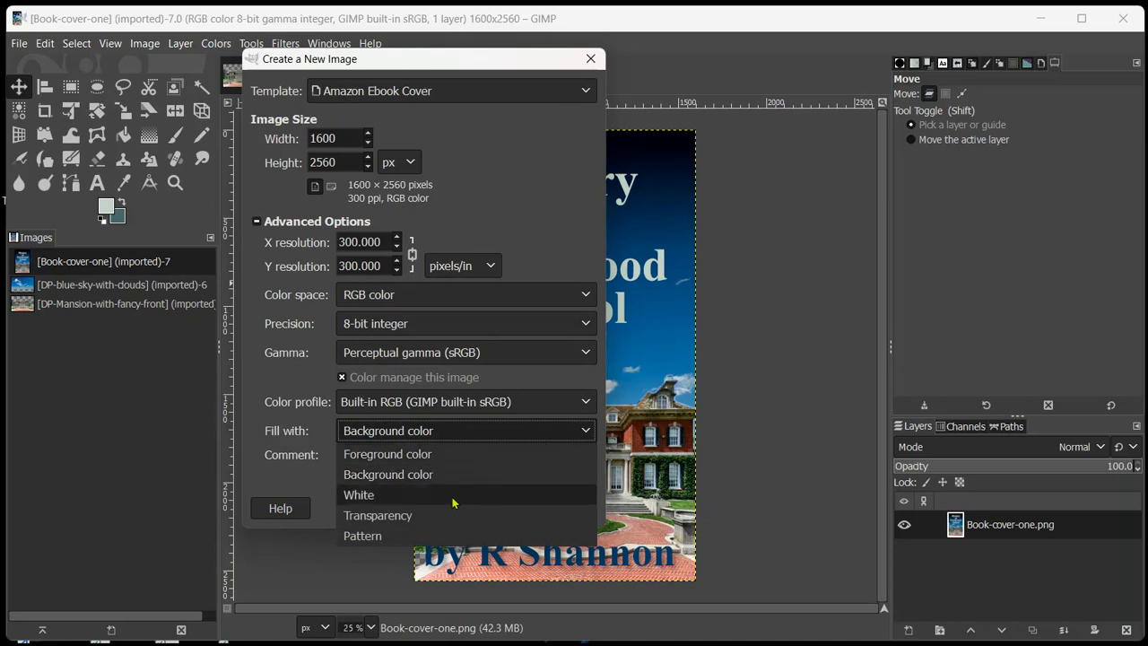
pyautogui.click(437, 516)
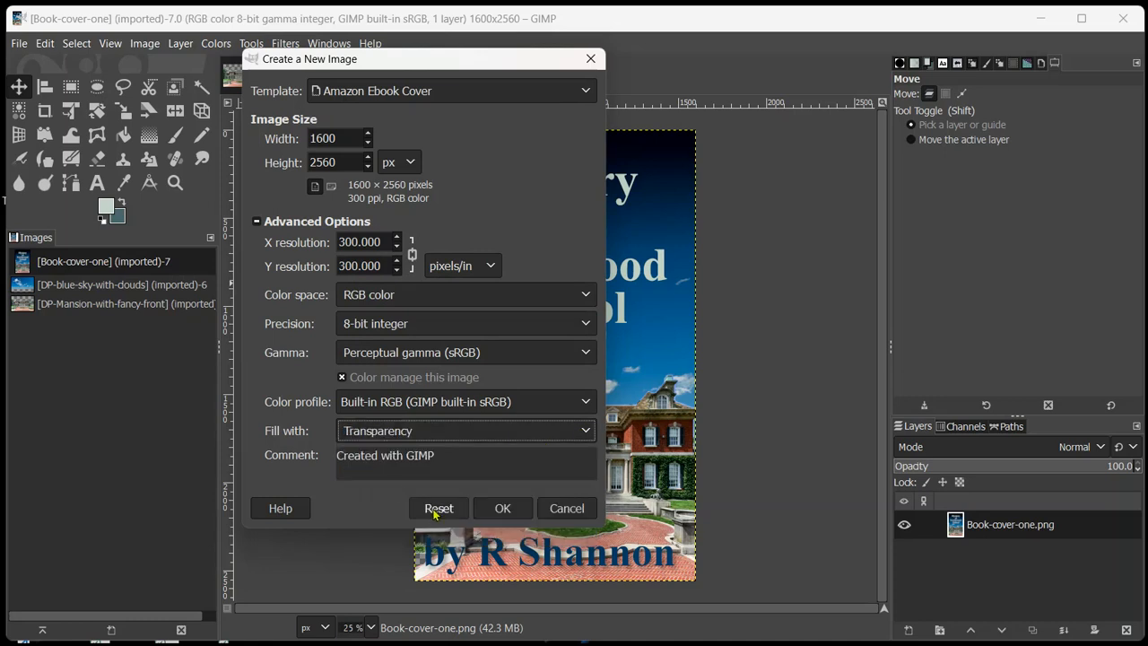
pyautogui.click(503, 508)
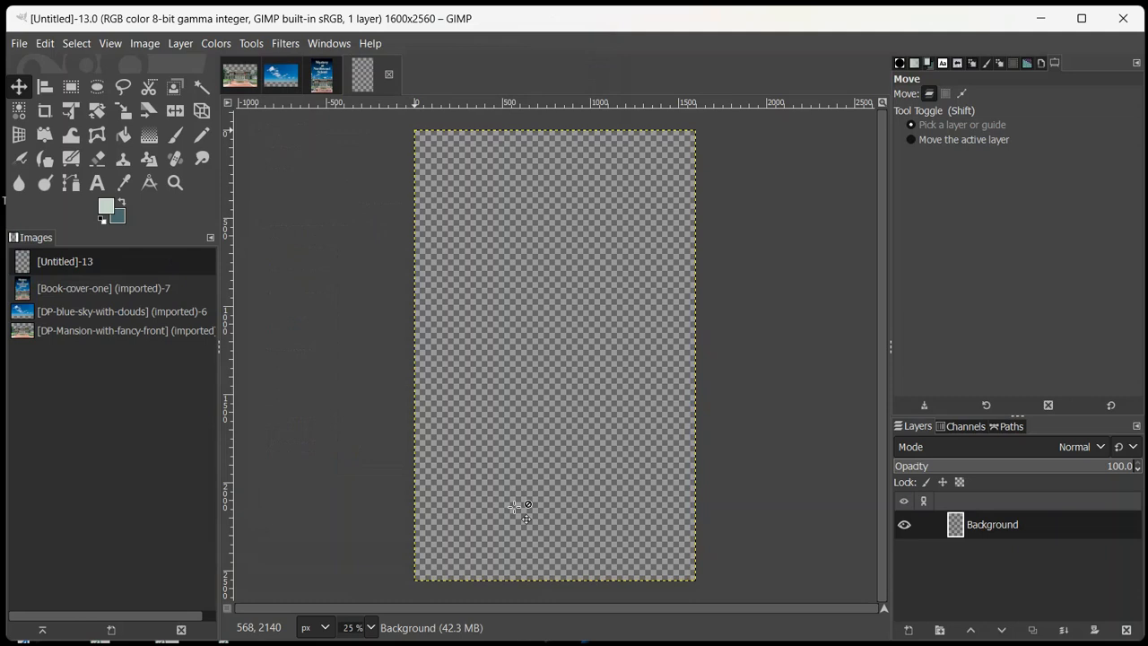
# - Open DP-mansion-without-sky.png as a layer in the blank cover image
pyautogui.click(240, 77)
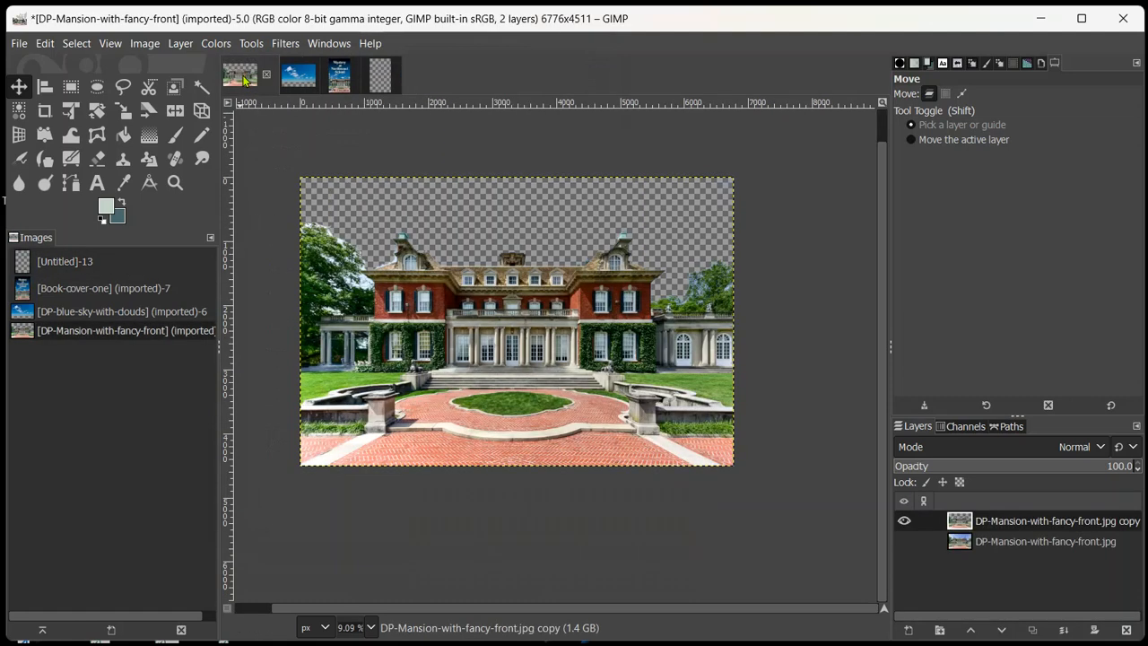
pyautogui.moveTo(244, 81); pyautogui.dragTo(322, 77)
pyautogui.click(377, 79)
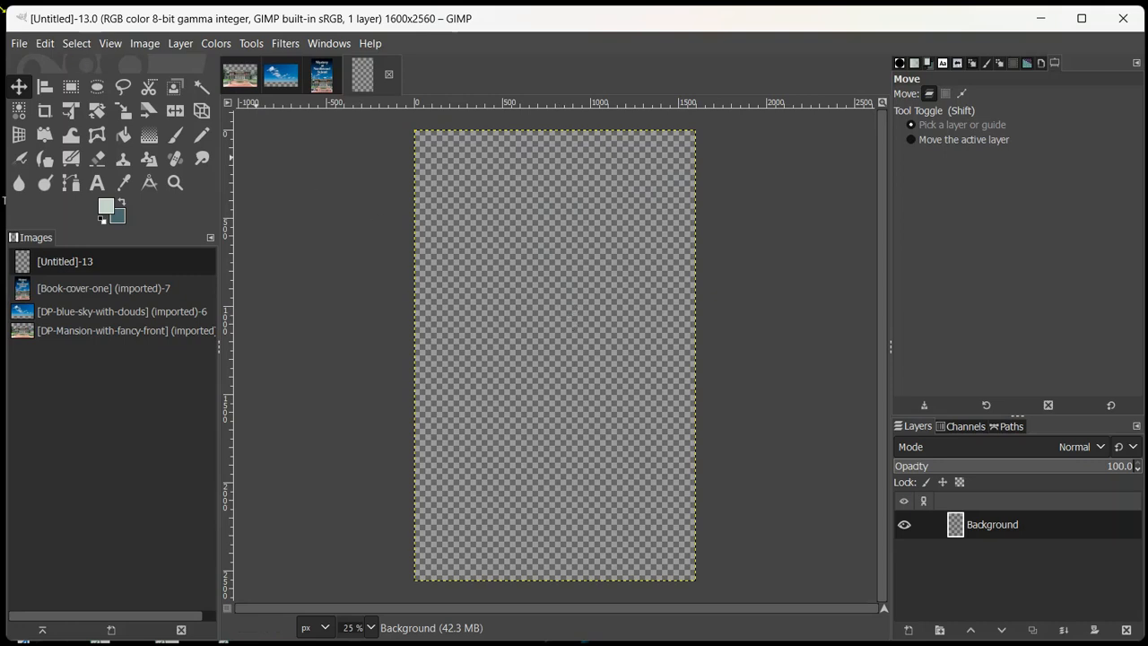
pyautogui.click(18, 43)
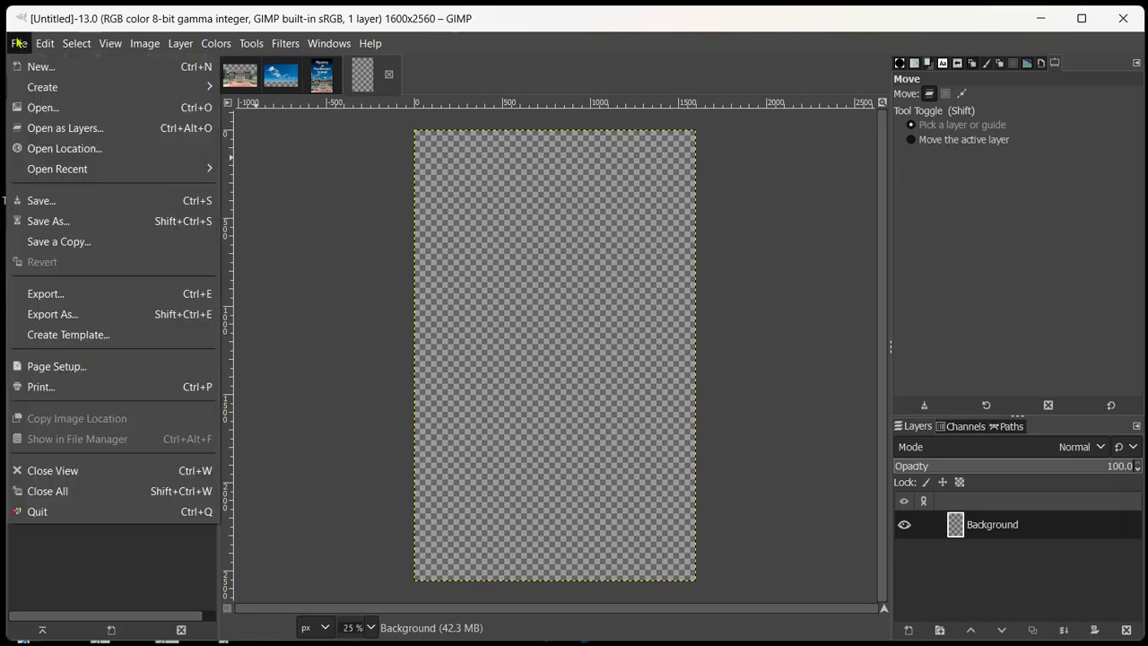
pyautogui.click(51, 129)
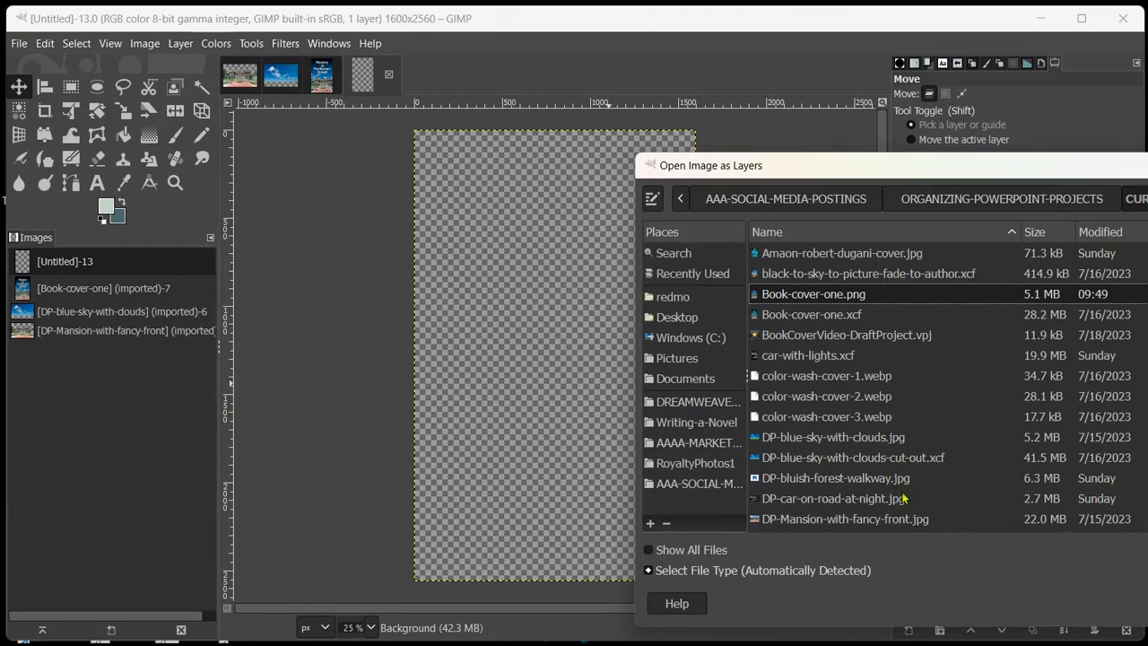
pyautogui.scroll(-1, 902, 498)
pyautogui.scroll(-1, 903, 498)
pyautogui.scroll(-1, 902, 498)
pyautogui.scroll(-1, 903, 498)
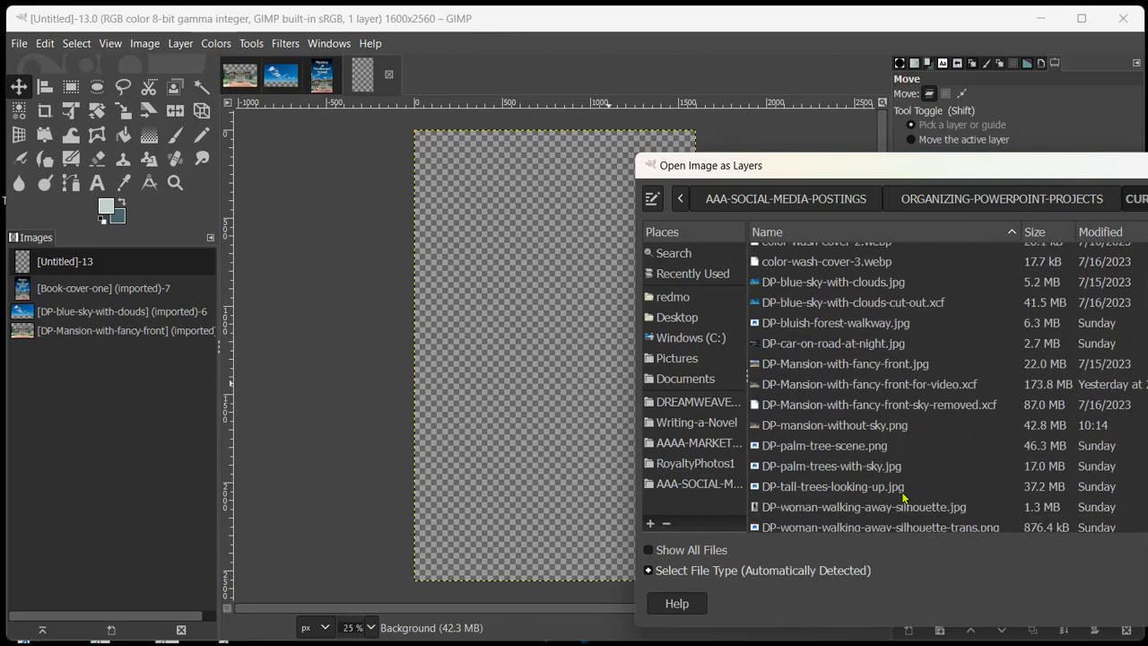
pyautogui.click(896, 427)
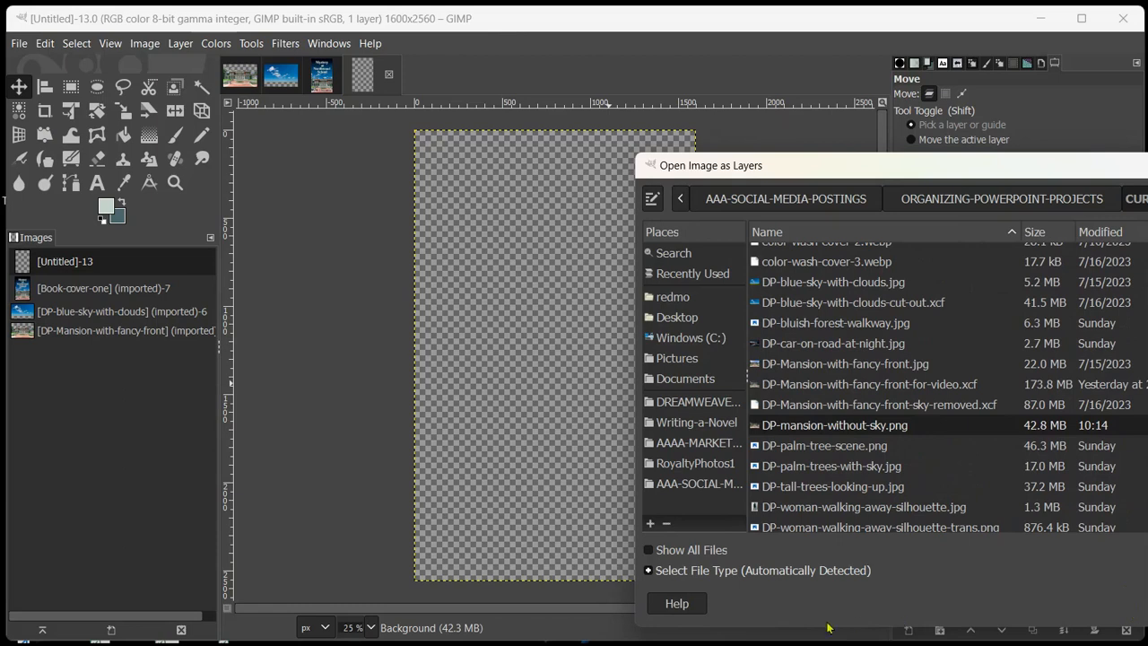
pyautogui.press('Return')
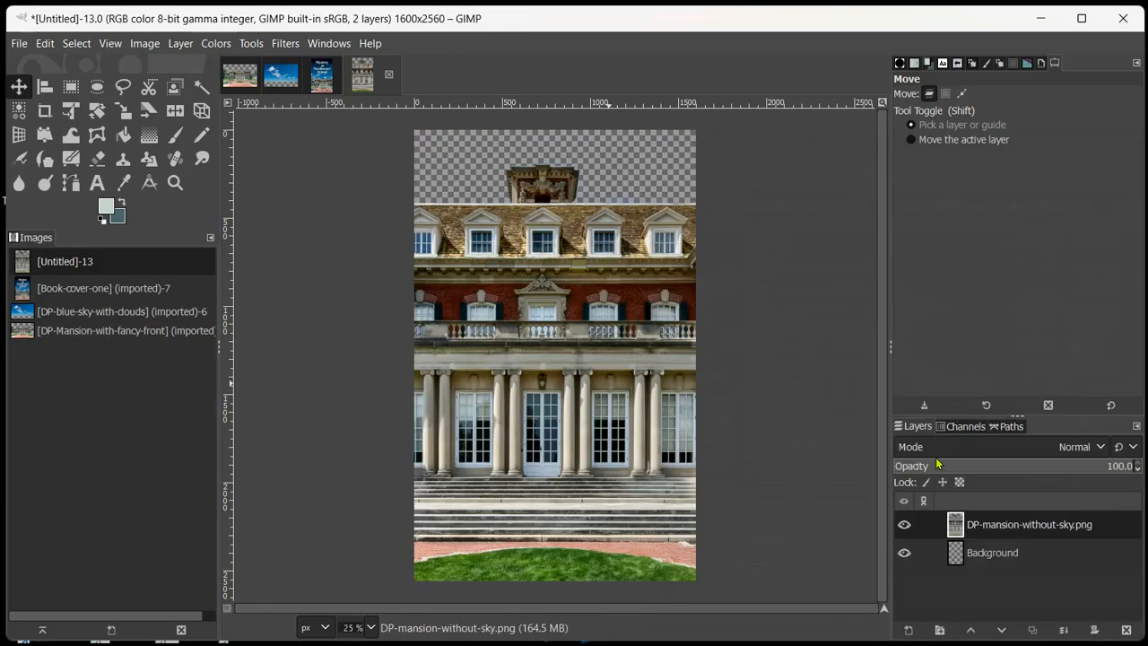
# - Scale the oversized mansion layer down around its center to about 1654 × 1103 px, keeping its proportions
pyautogui.scroll(-2, 755, 367)
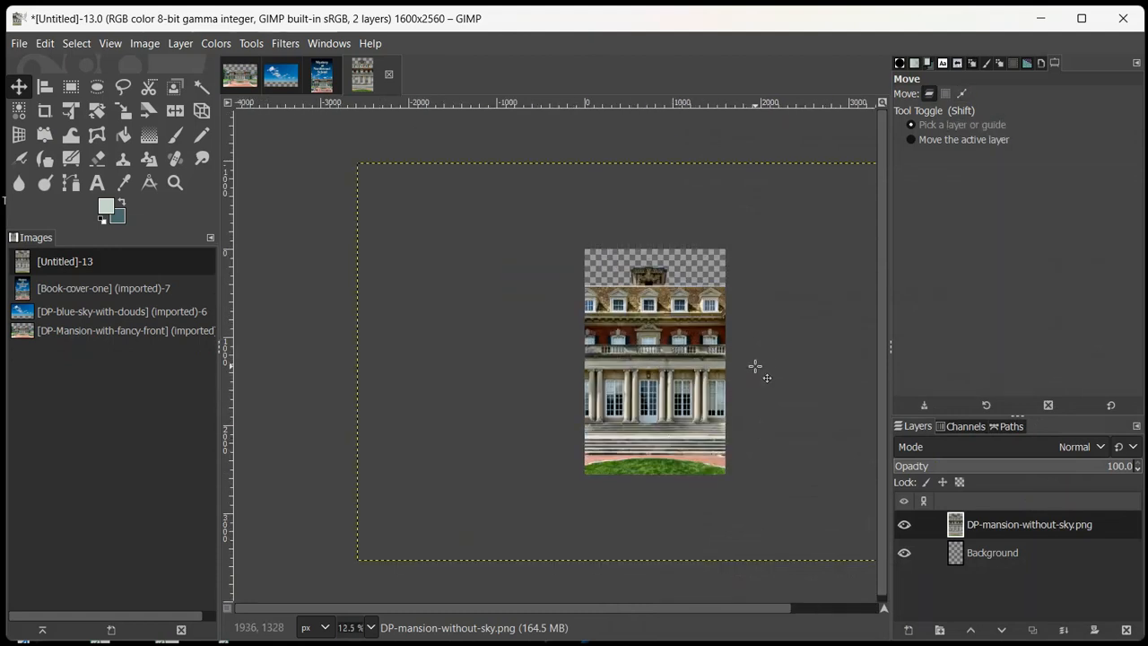
pyautogui.scroll(-1, 755, 367)
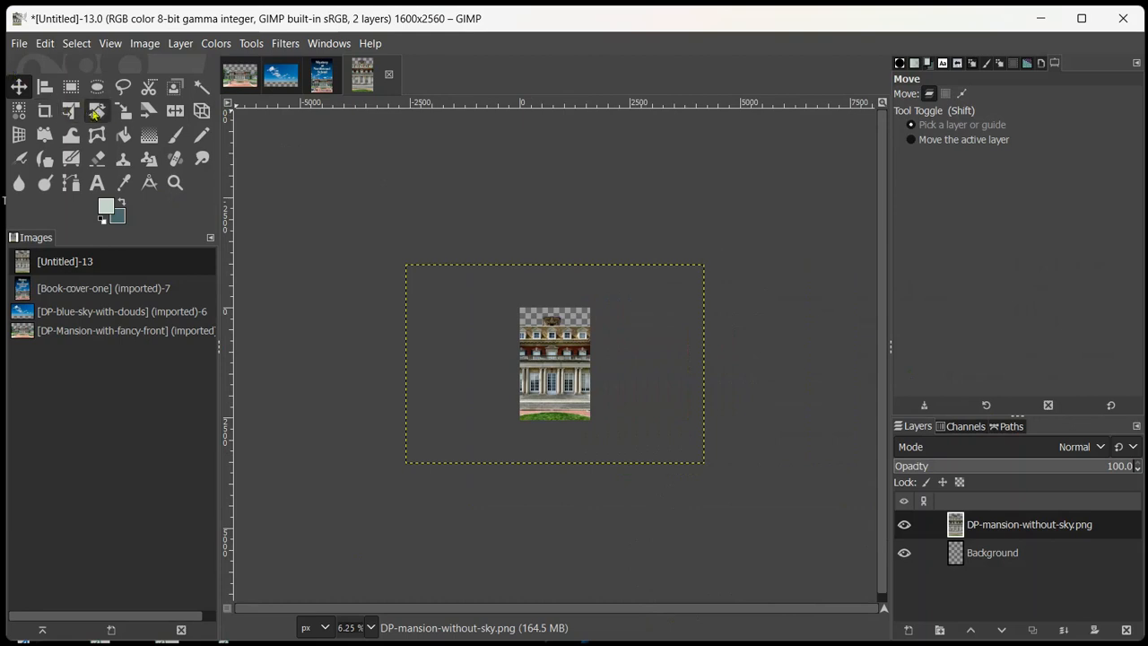
pyautogui.click(123, 111)
pyautogui.click(668, 421)
pyautogui.moveTo(736, 516); pyautogui.dragTo(576, 263)
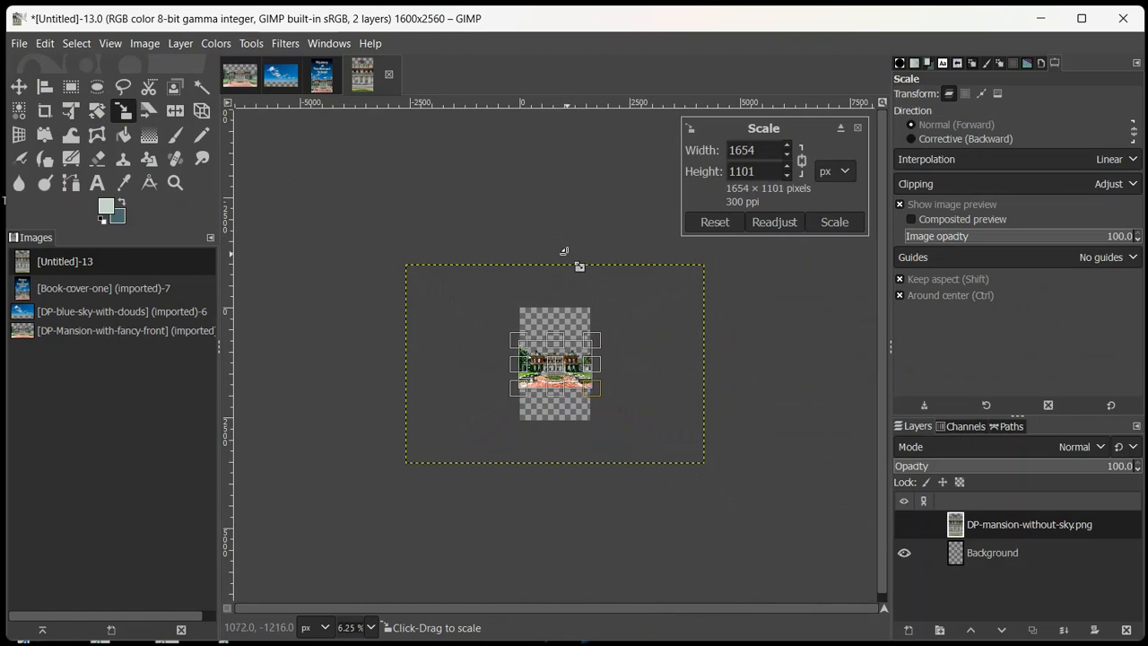
pyautogui.click(834, 221)
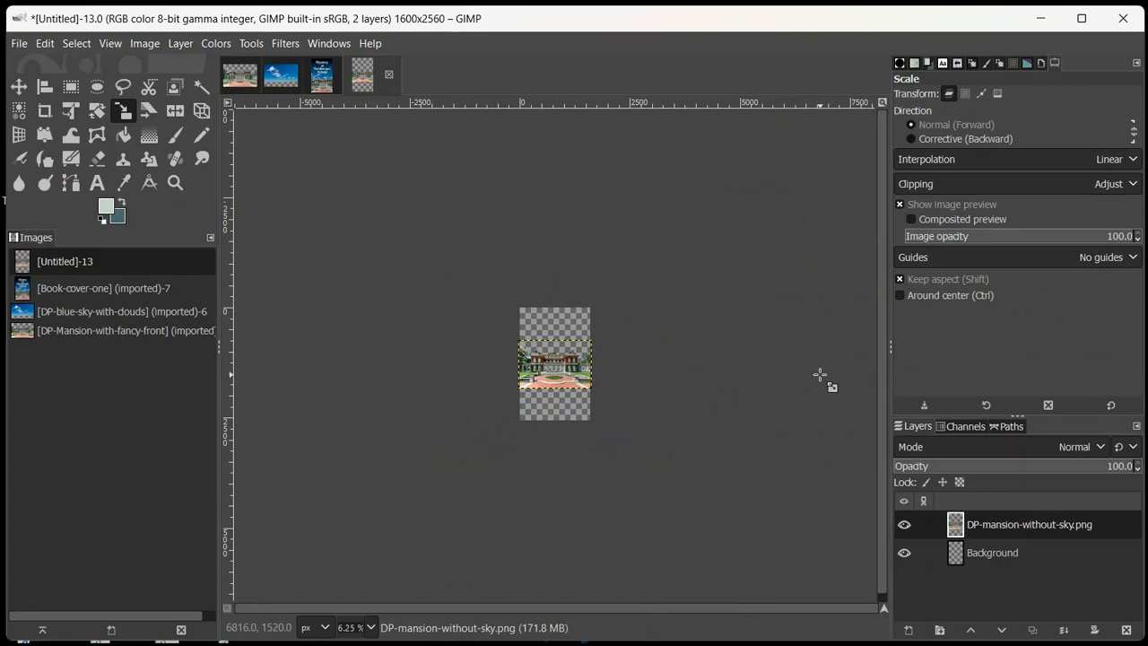
# - Scale the mansion layer up around its center to about 2236 × 1491 px so the house fills the cover's width
pyautogui.hotkey('shift', 'ctrl', 'j')
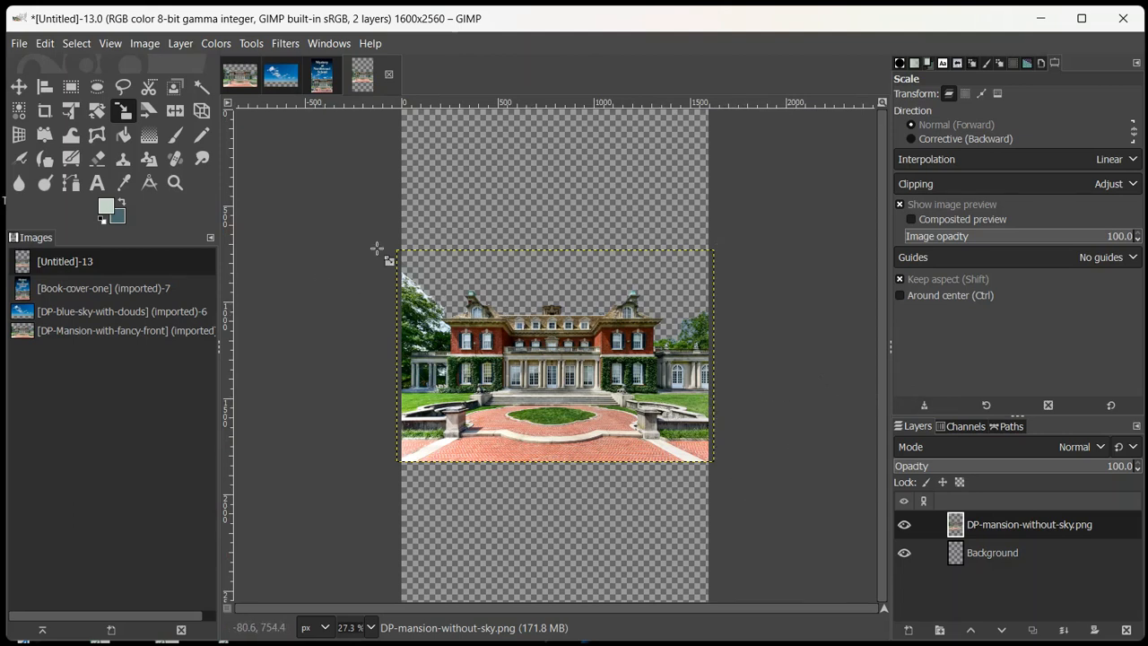
pyautogui.click(124, 110)
pyautogui.click(512, 384)
pyautogui.press('ctrl')
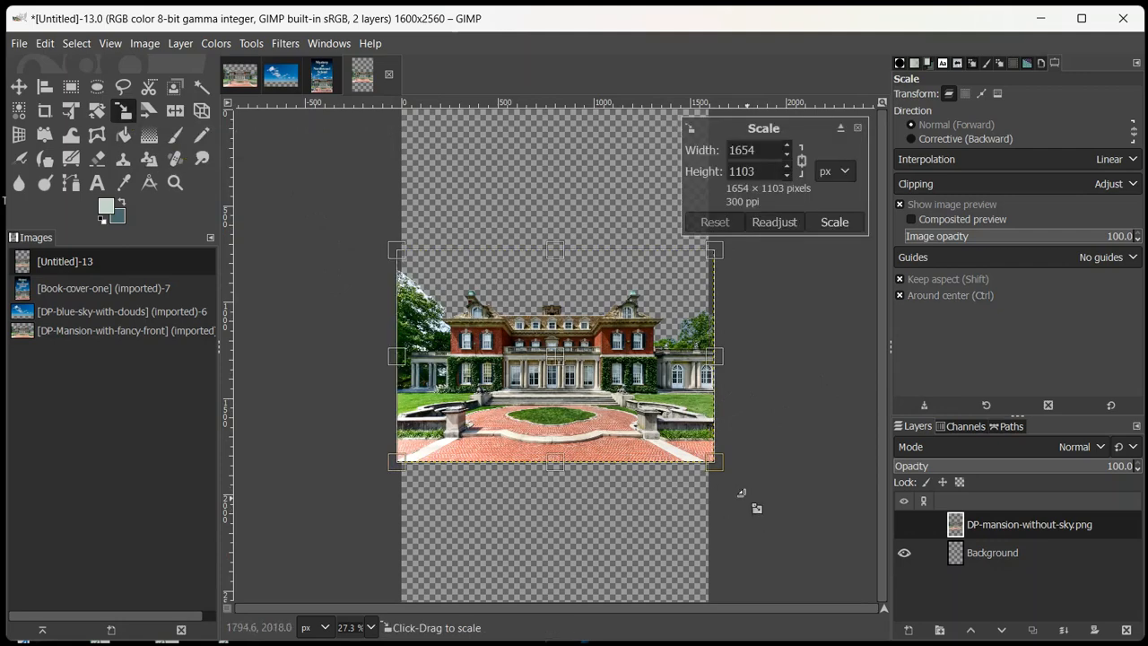
pyautogui.moveTo(739, 482); pyautogui.dragTo(831, 564)
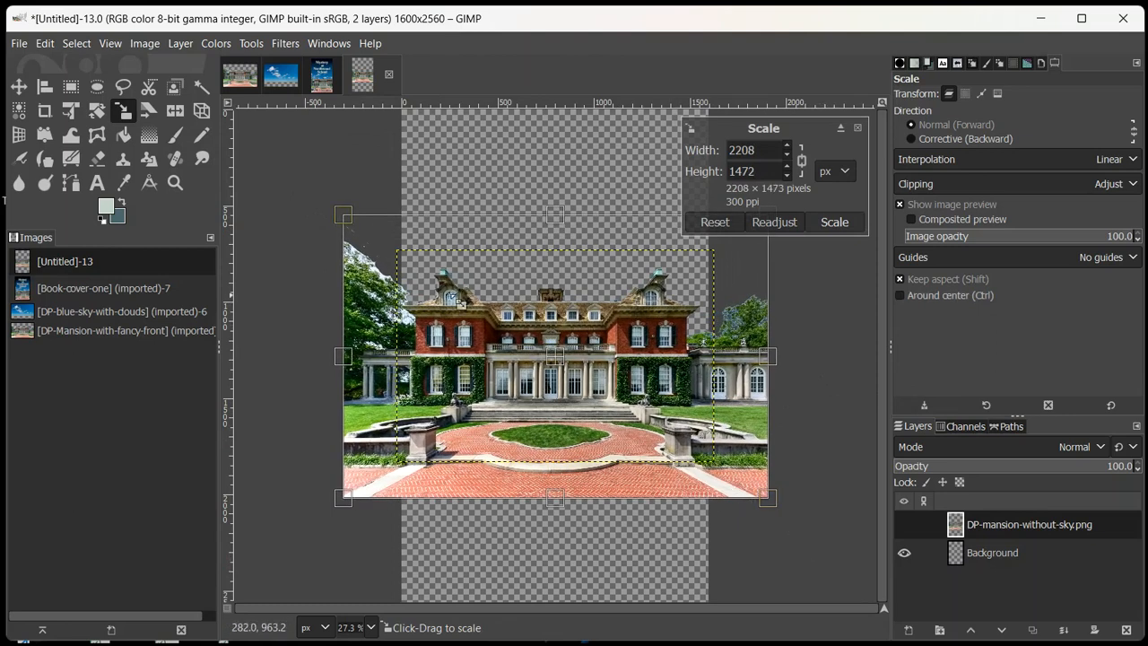
pyautogui.moveTo(803, 518); pyautogui.dragTo(800, 489)
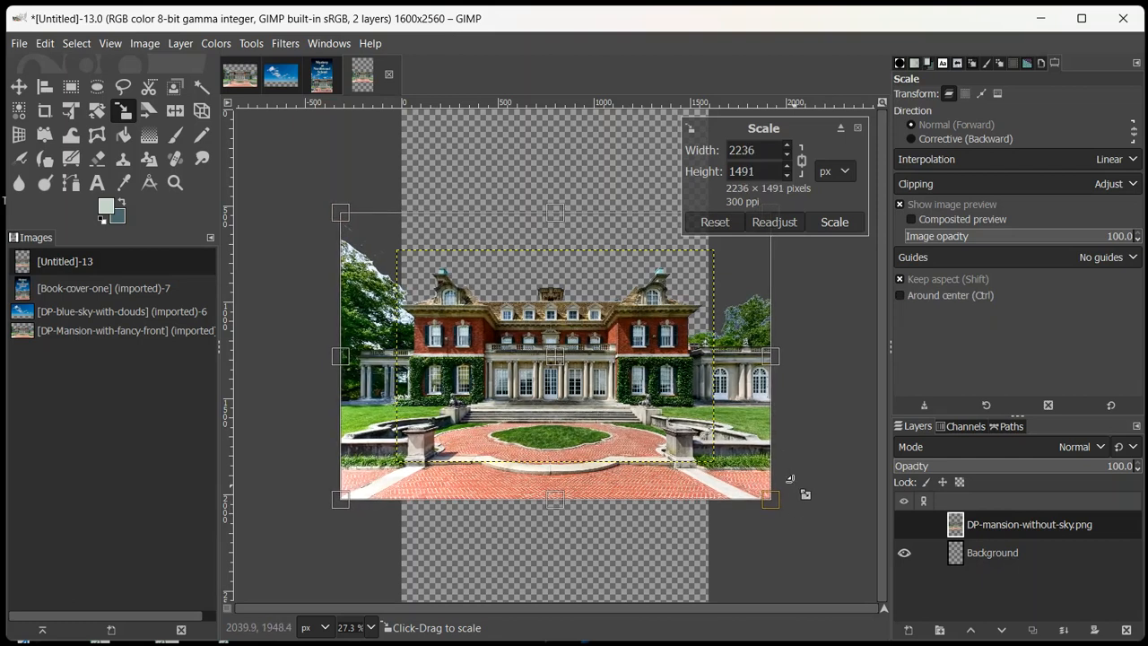
pyautogui.click(833, 222)
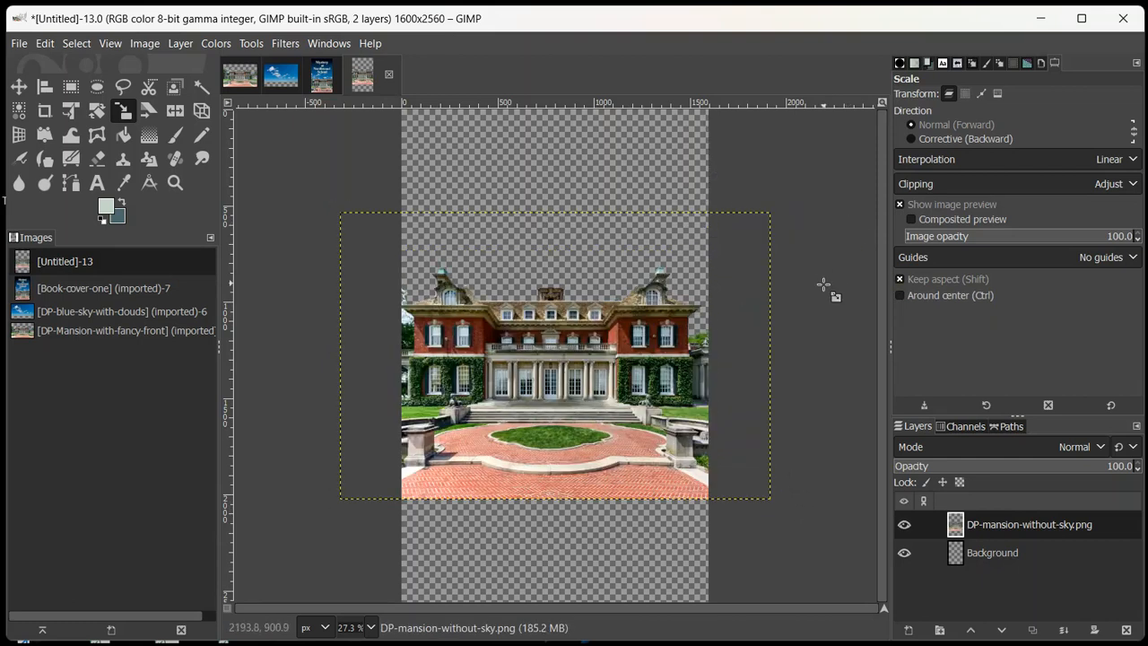
# - Move the mansion layer down until its lower edge meets the bottom of the cover canvas
pyautogui.scroll(-1, 712, 445)
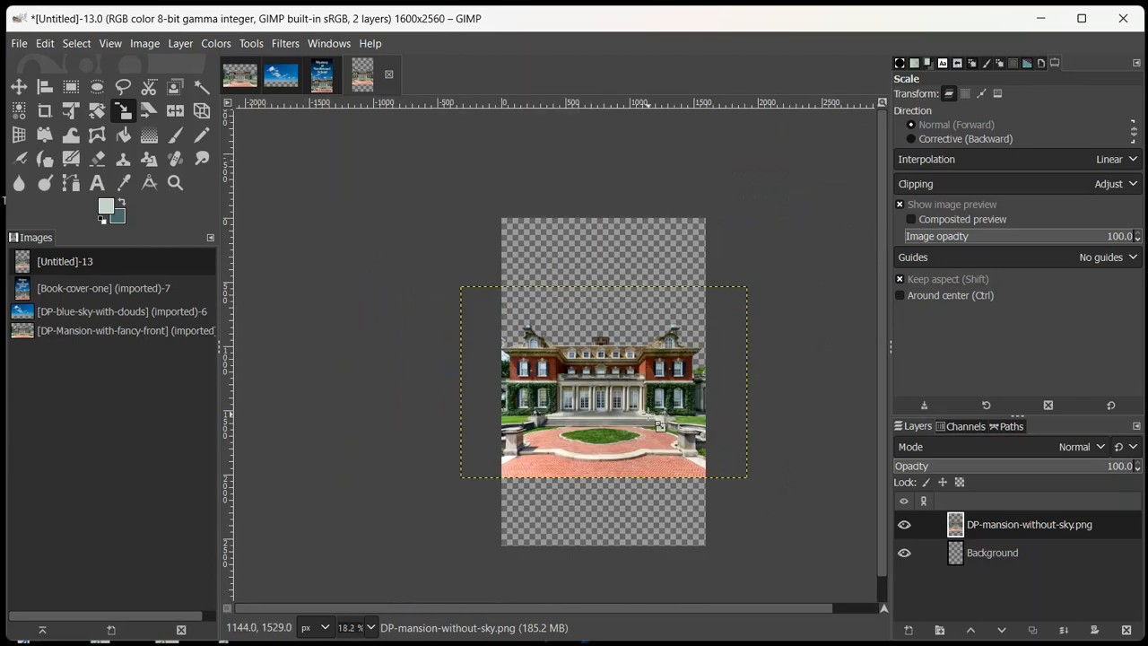
pyautogui.press('m')
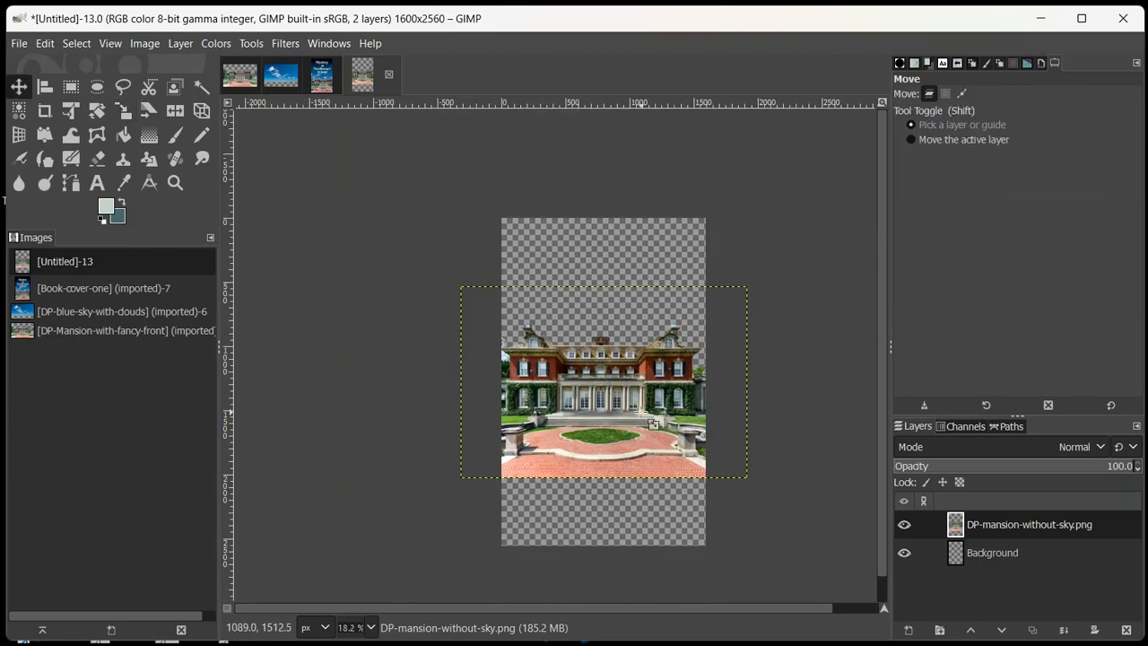
pyautogui.moveTo(653, 423); pyautogui.dragTo(659, 490)
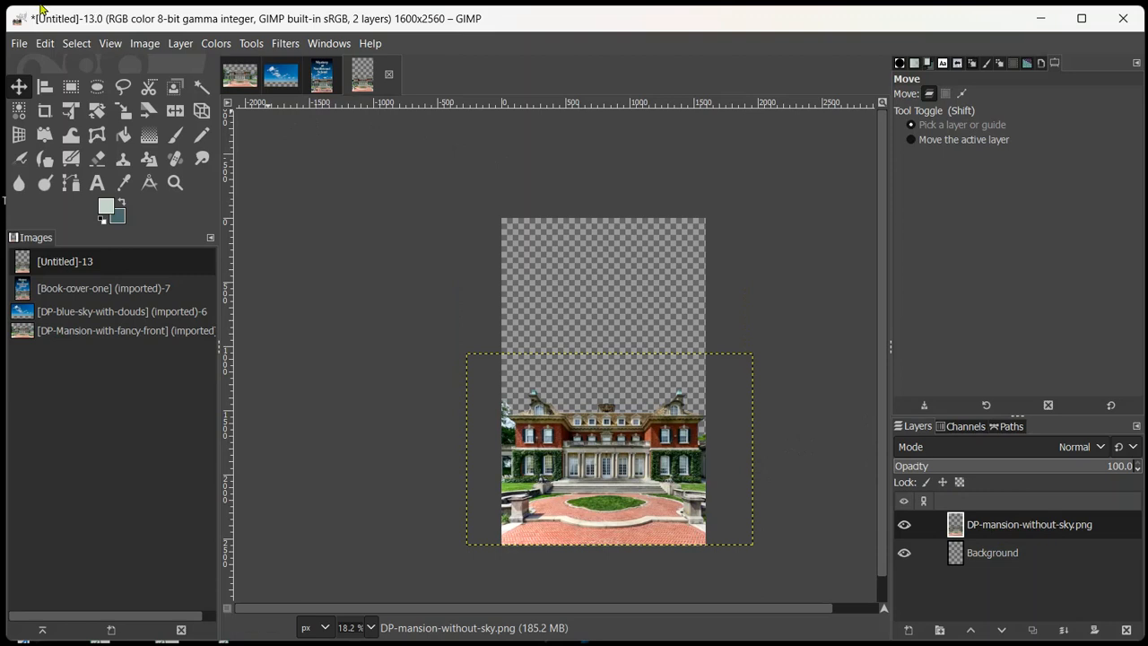
# - Open New-sky-on-trans.png as a layer and move it up until the sky covers the canvas's top edge
pyautogui.click(19, 43)
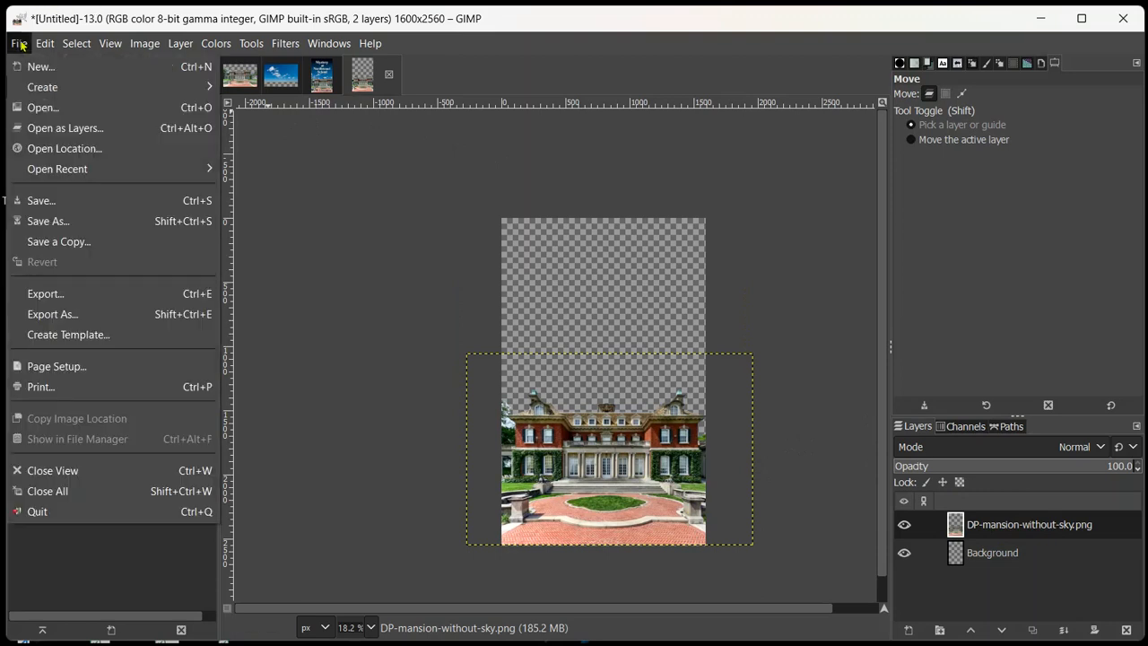
pyautogui.click(53, 128)
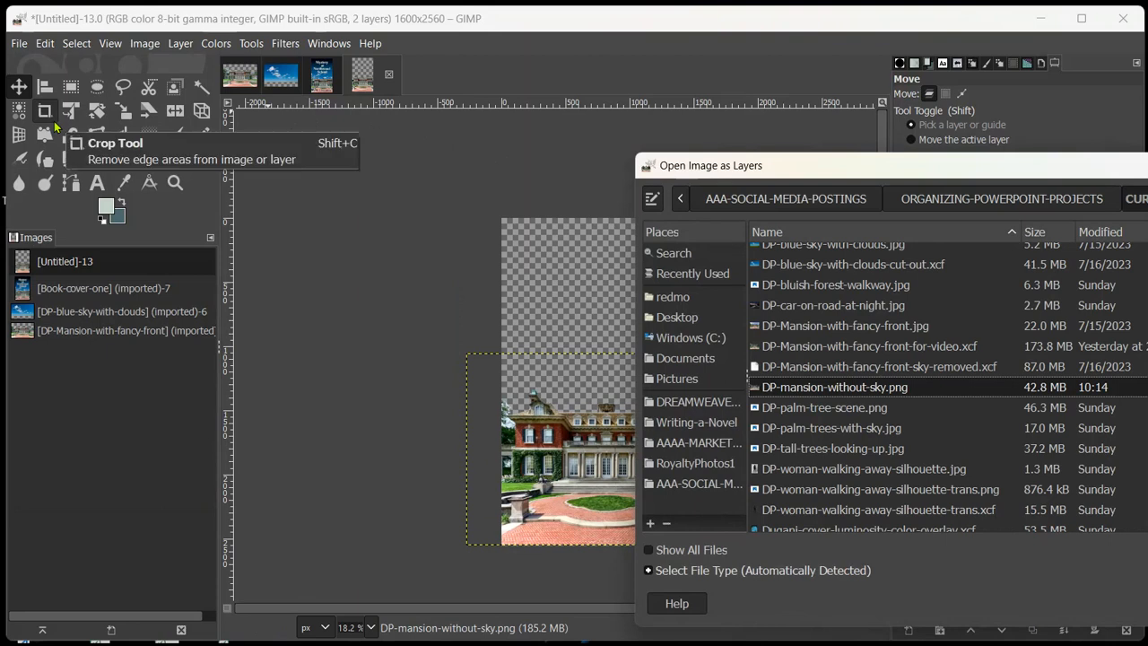
pyautogui.scroll(-3, 892, 392)
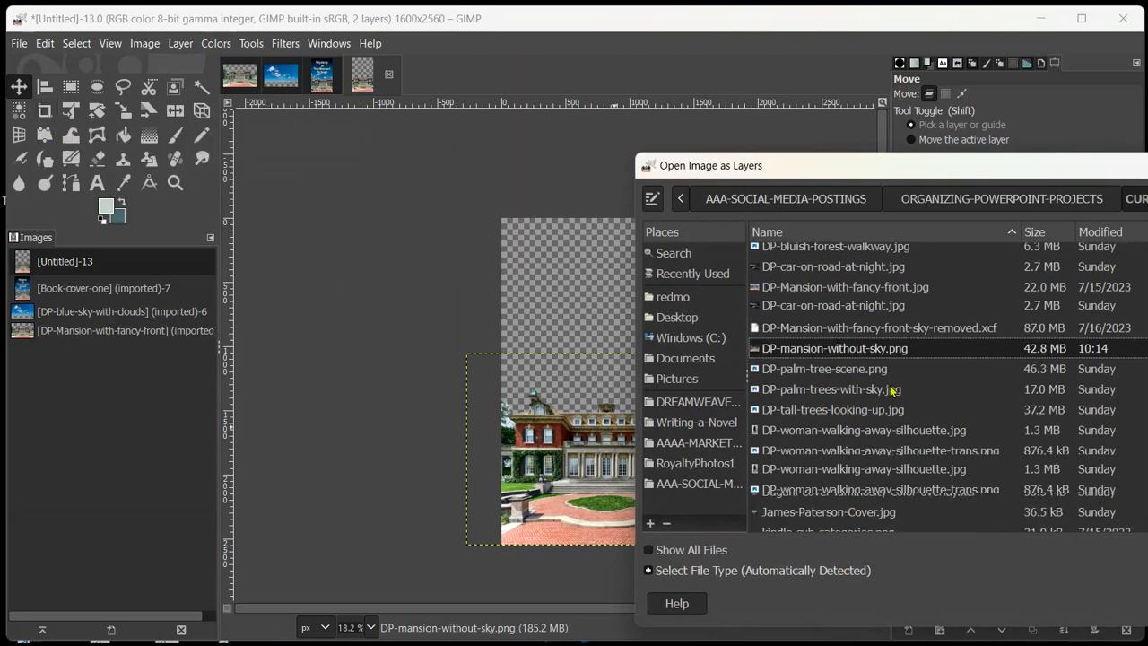
pyautogui.scroll(-2, 892, 392)
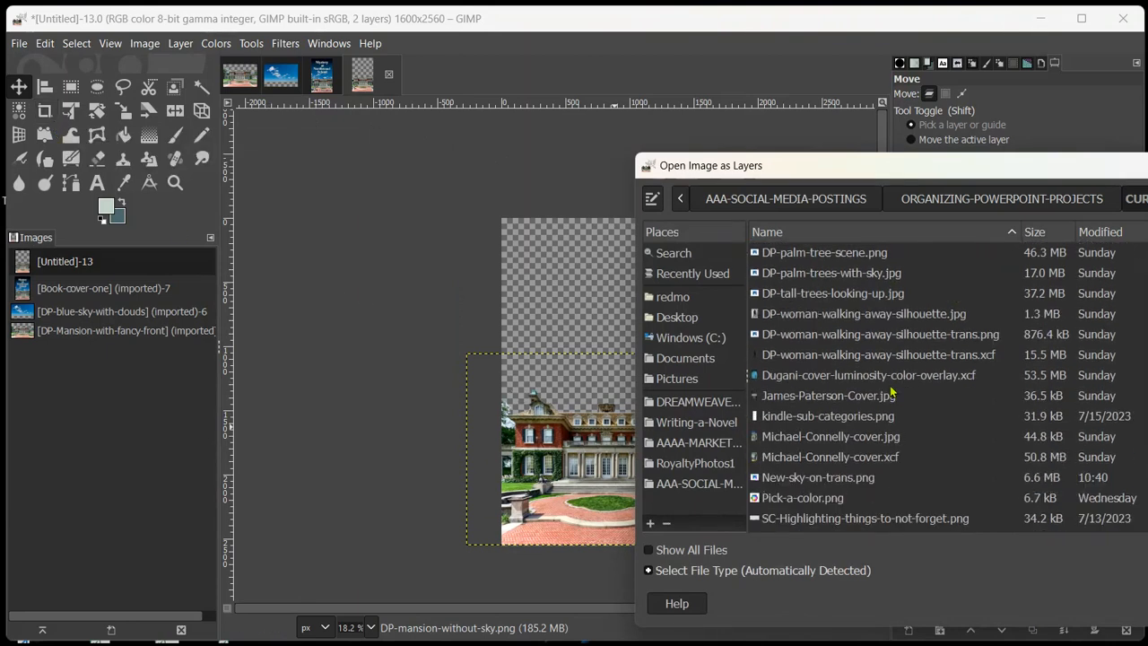
pyautogui.click(829, 439)
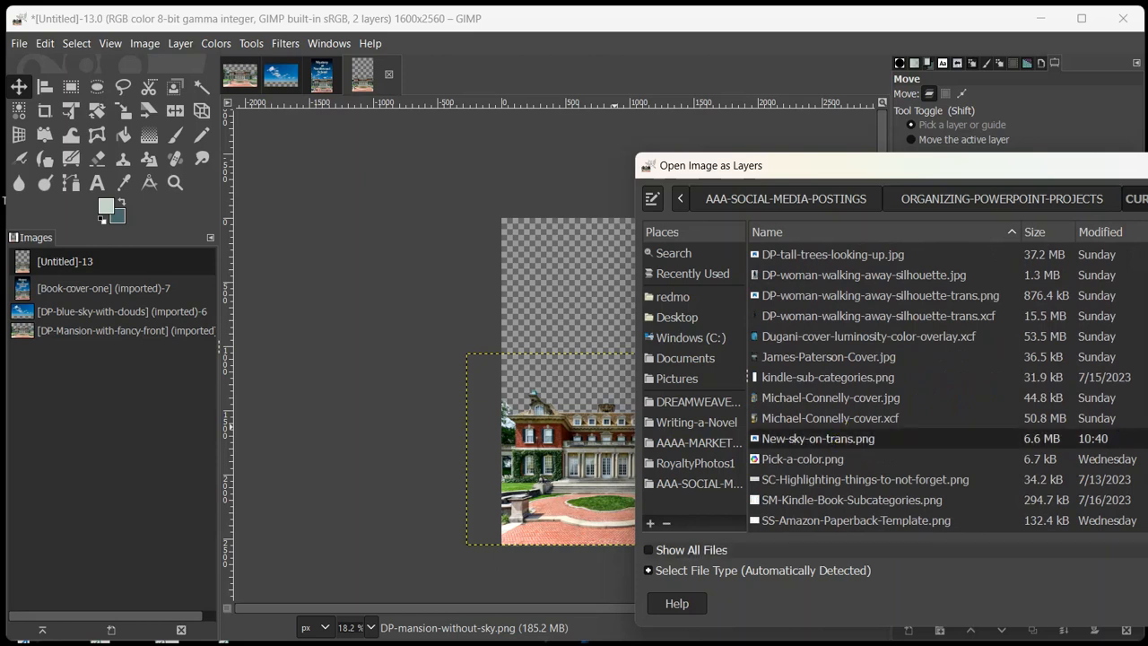
pyautogui.press('Return')
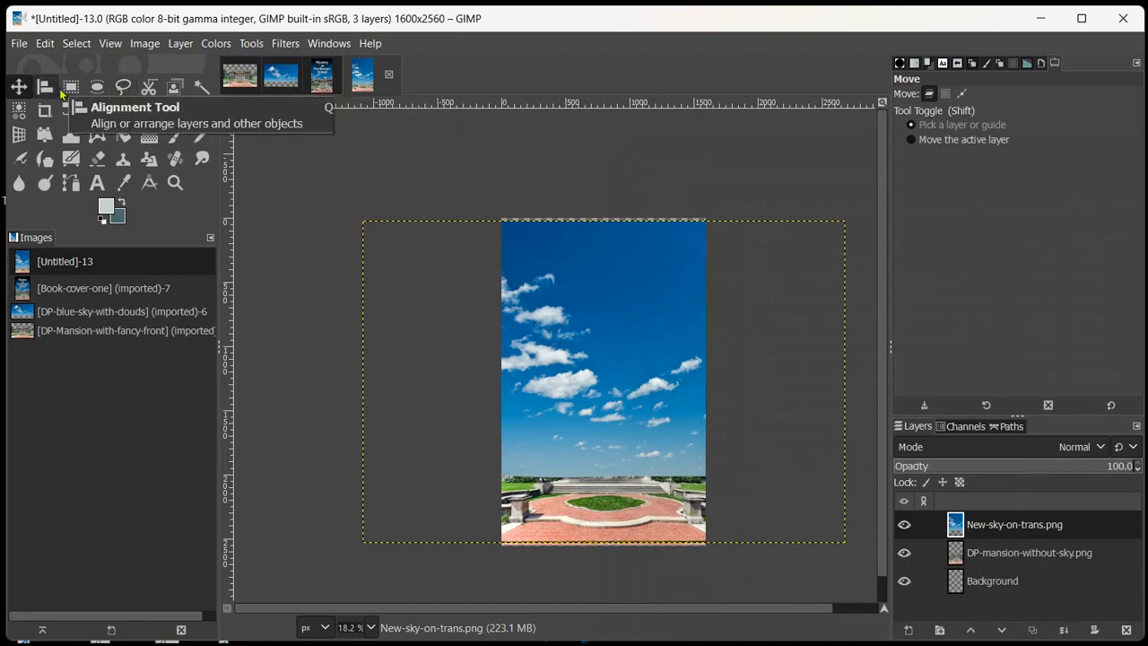
pyautogui.moveTo(546, 250); pyautogui.dragTo(551, 233)
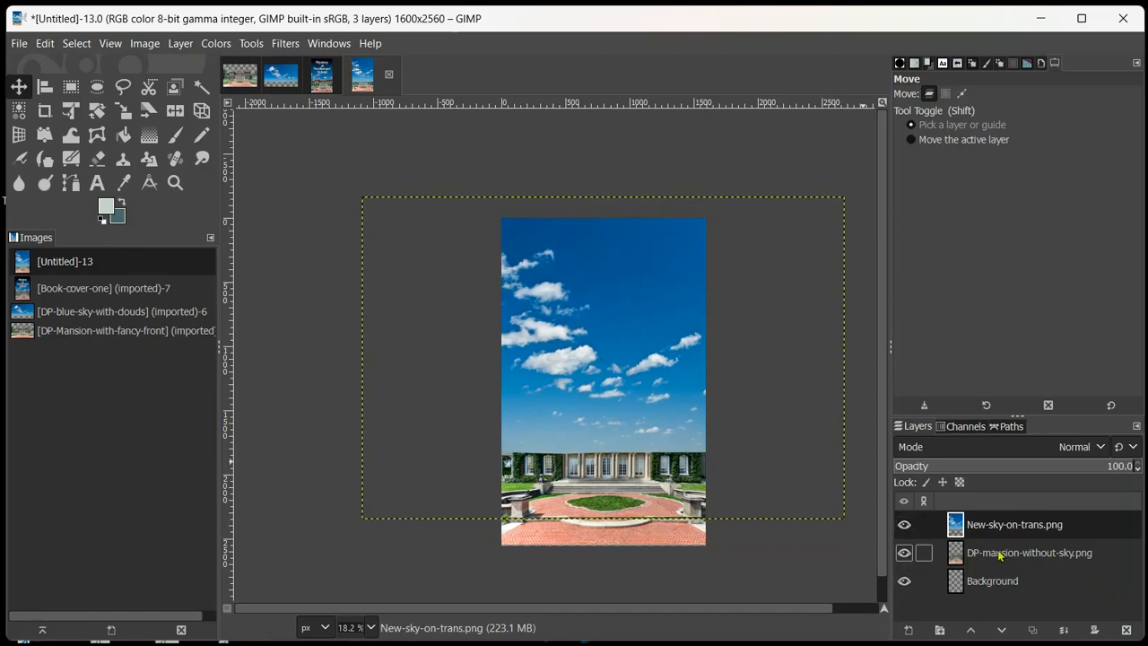
# - Lower the sky layer beneath the mansion layer and shift the sky sideways so its clouds sit further left and slightly lower
pyautogui.click(1001, 630)
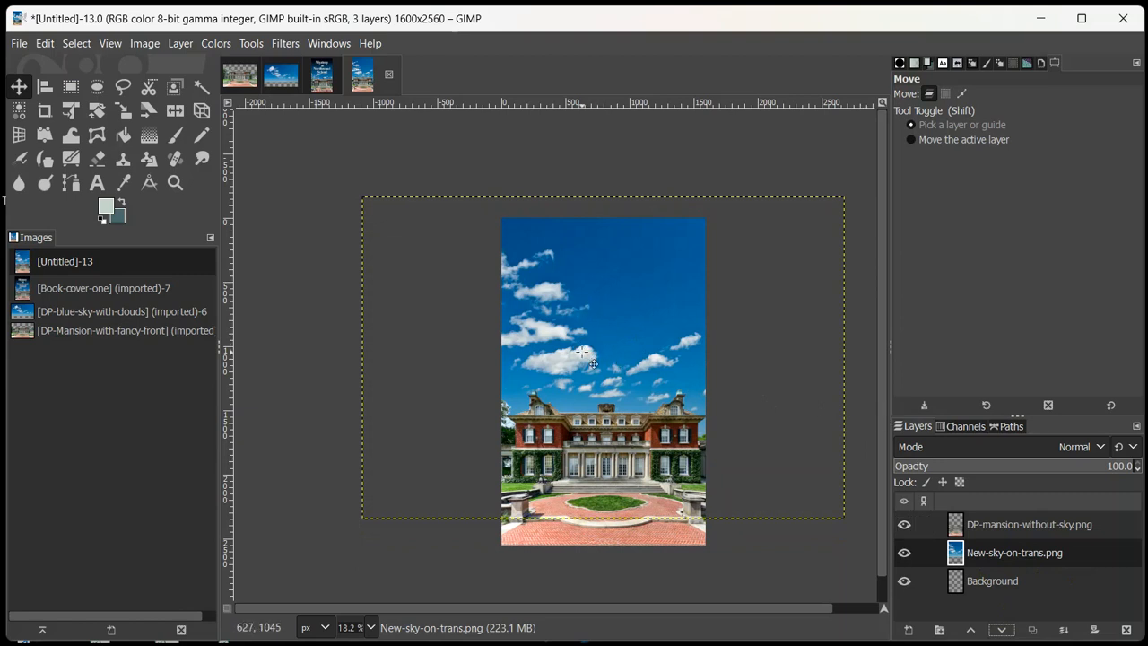
pyautogui.moveTo(581, 353); pyautogui.dragTo(533, 363)
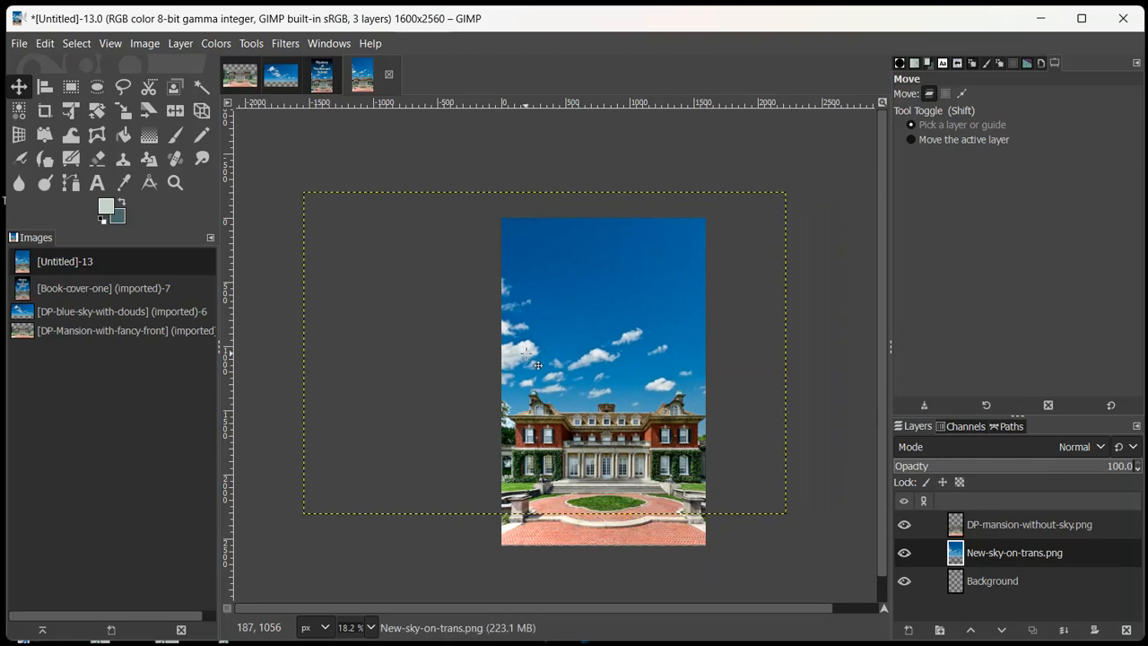
pyautogui.click(1003, 582)
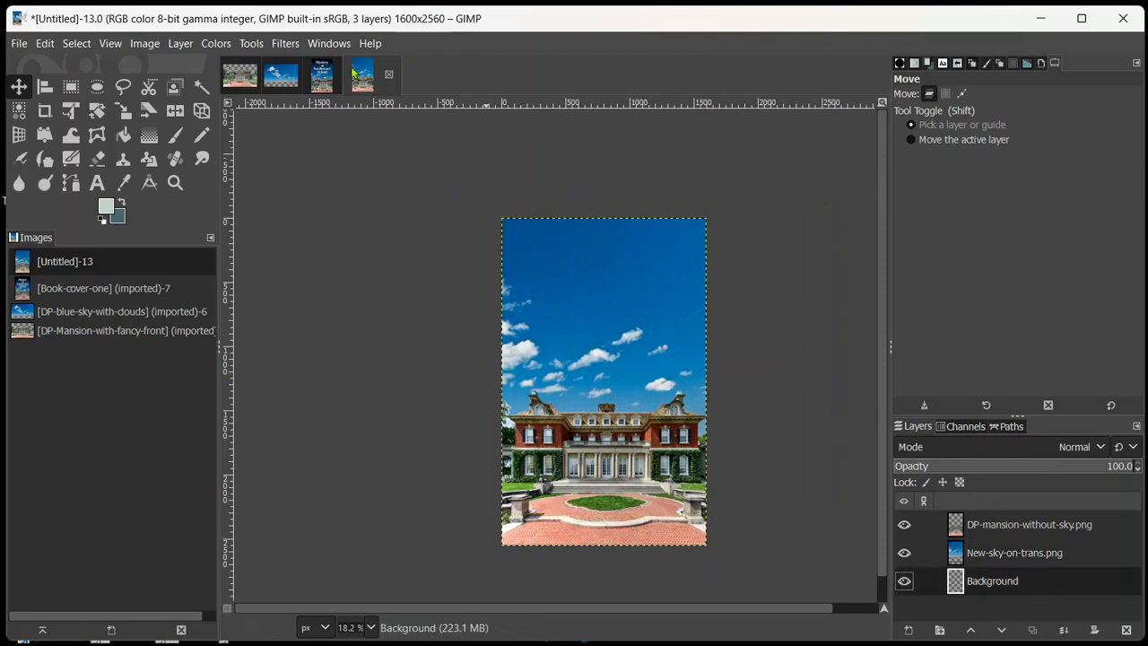
# - Set the foreground color to 00000d by sampling the dark upper edge of the finished Book-cover-one image
pyautogui.click(325, 79)
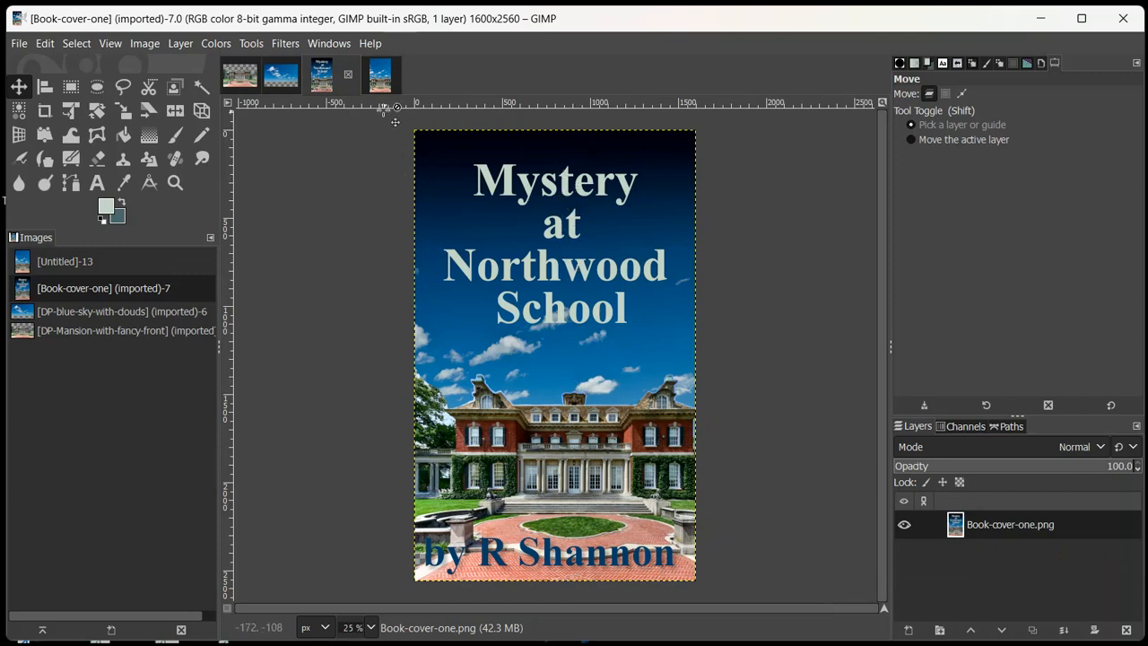
pyautogui.click(380, 86)
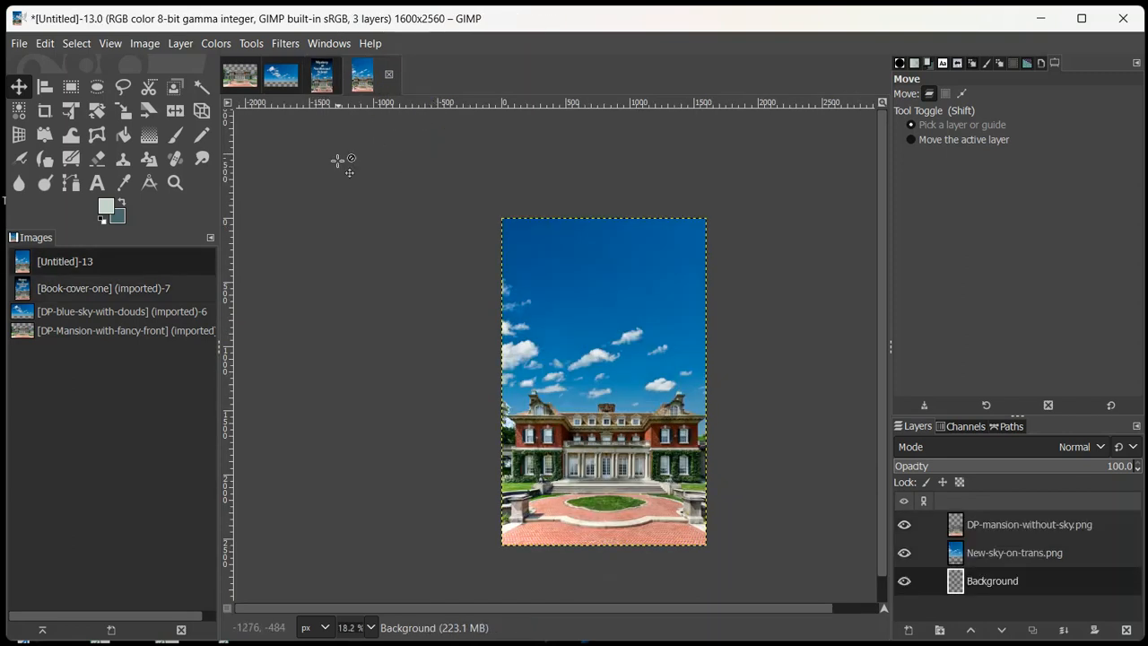
pyautogui.click(322, 77)
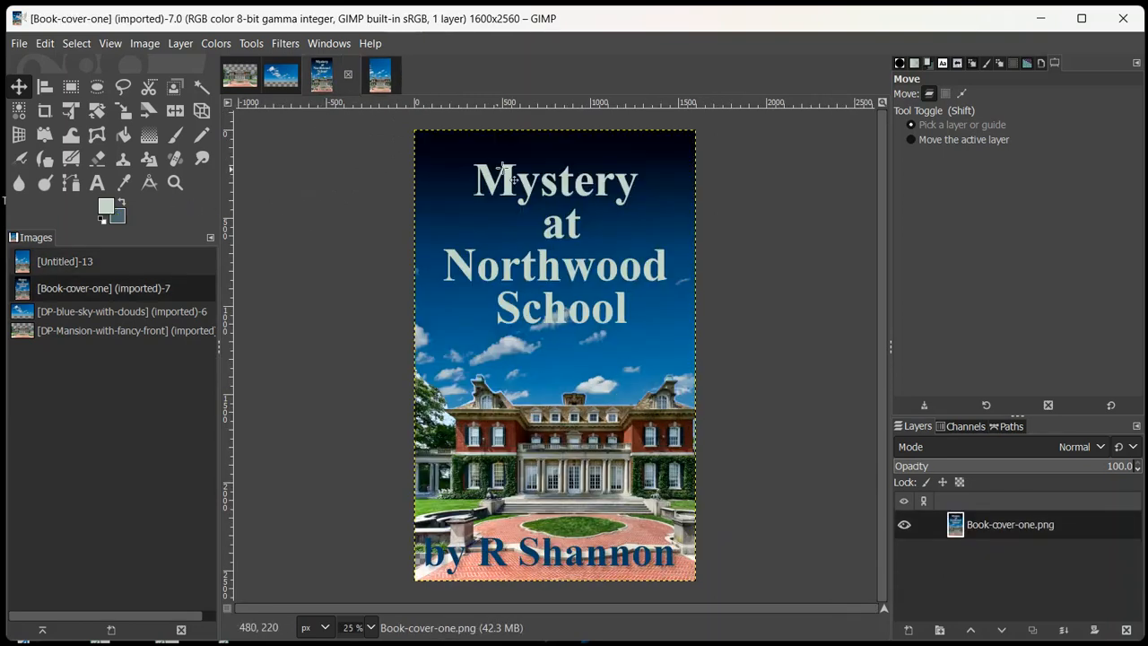
pyautogui.click(105, 208)
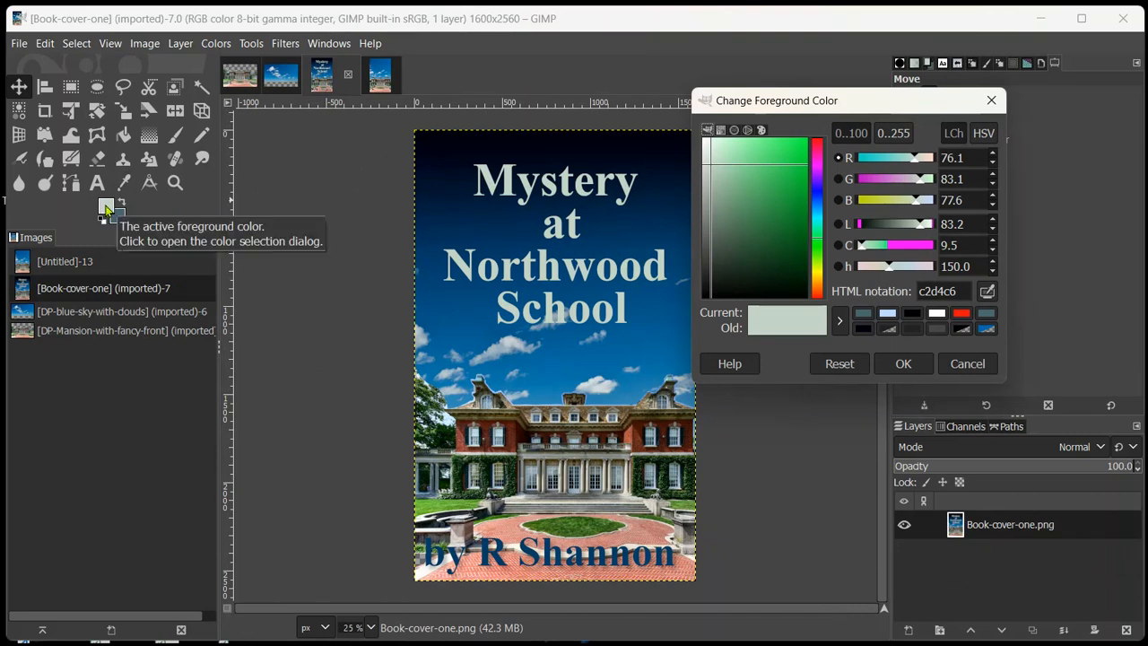
pyautogui.click(987, 292)
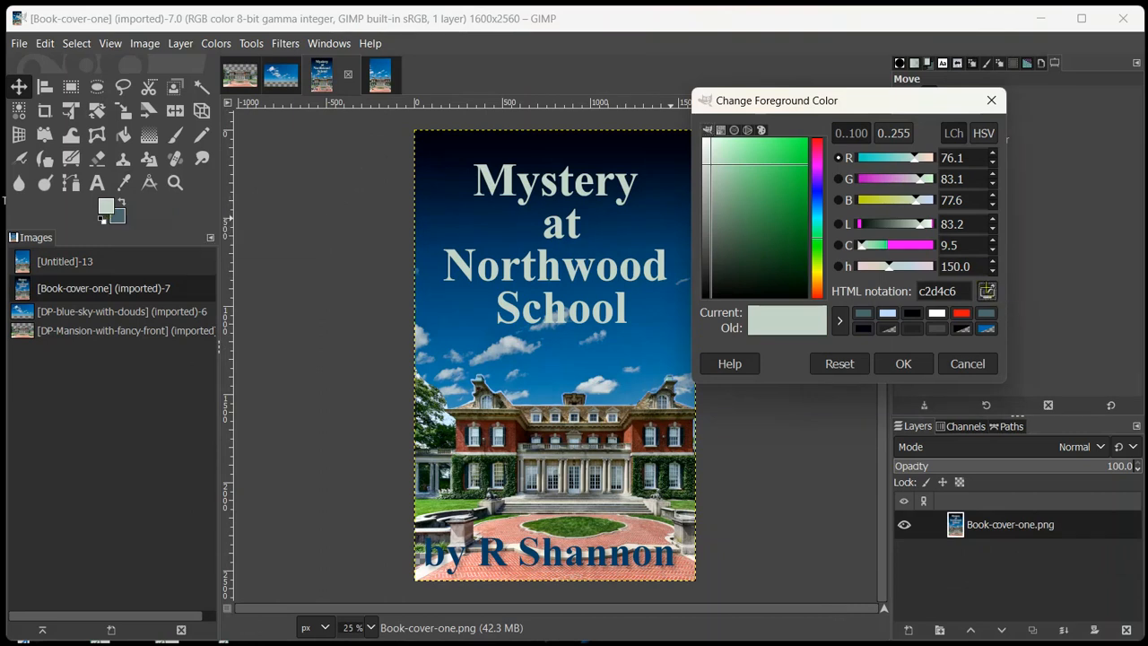
pyautogui.click(665, 137)
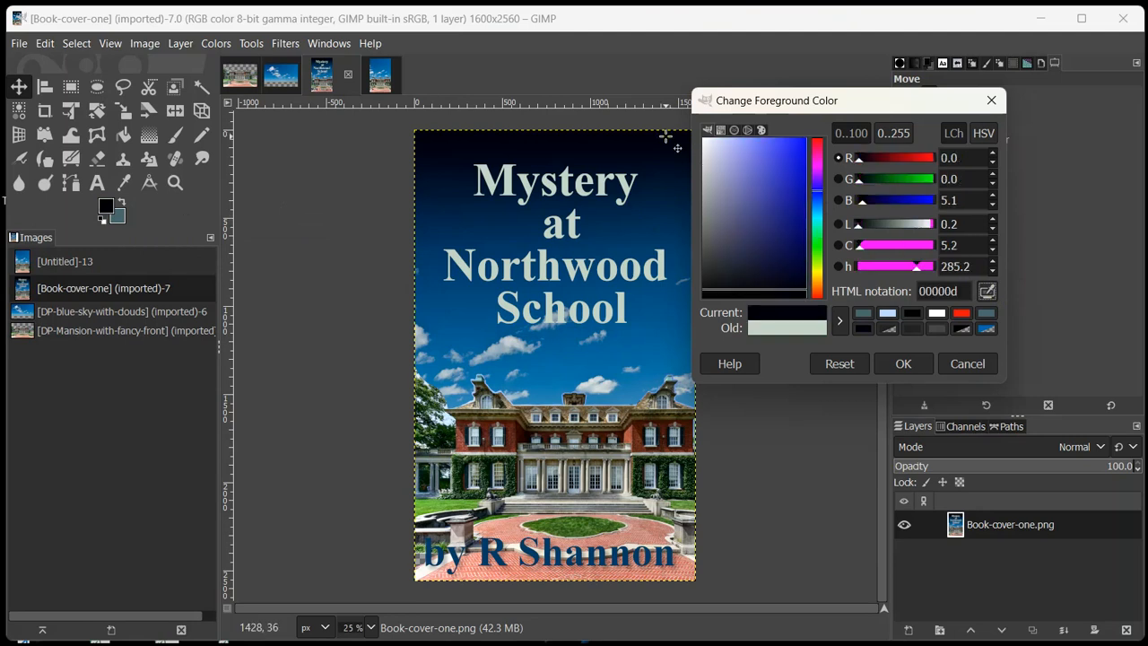
pyautogui.click(901, 362)
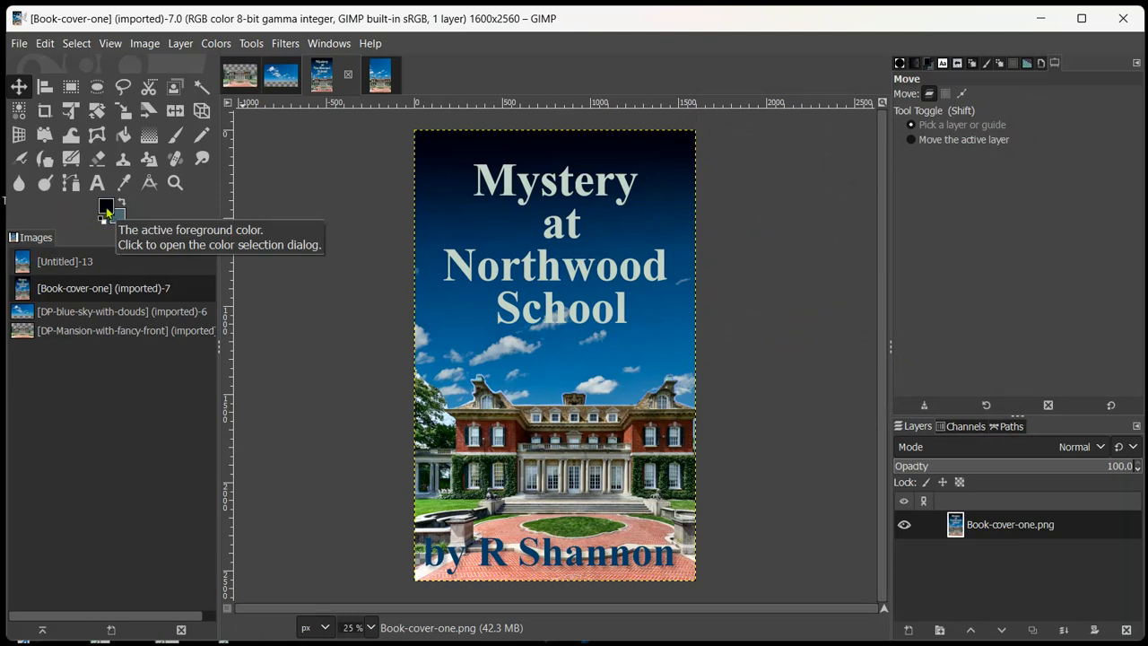
# - Apply a linear FG to Transparent gradient to the new cover's sky layer, about 2107 px downward from the canvas's top edge
pyautogui.click(389, 83)
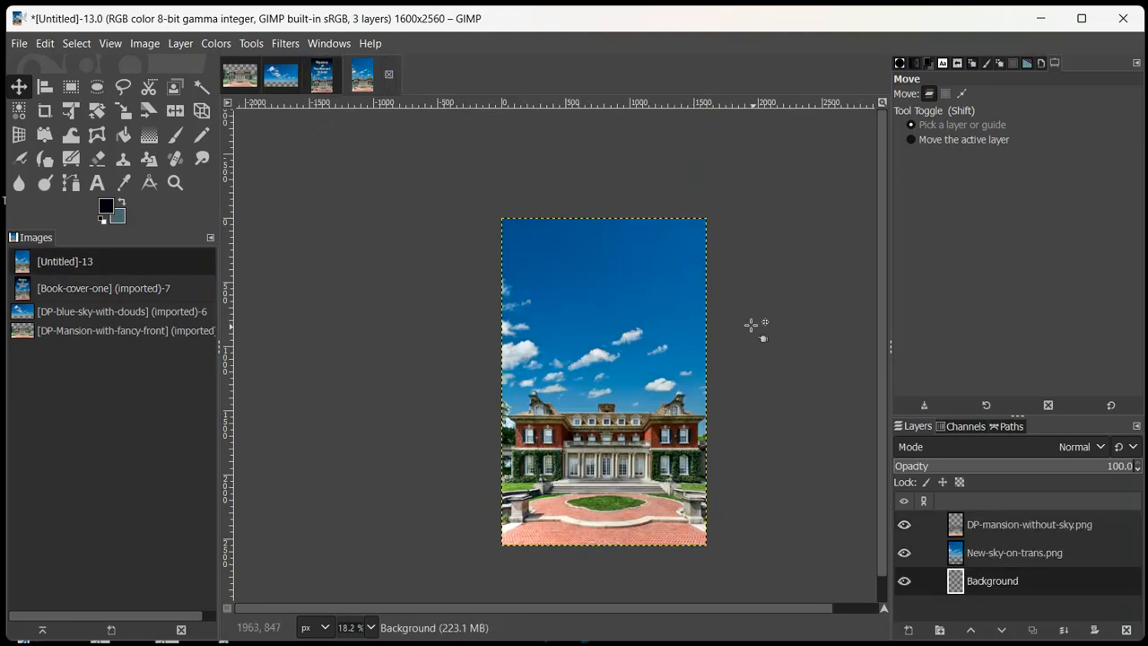
pyautogui.click(150, 138)
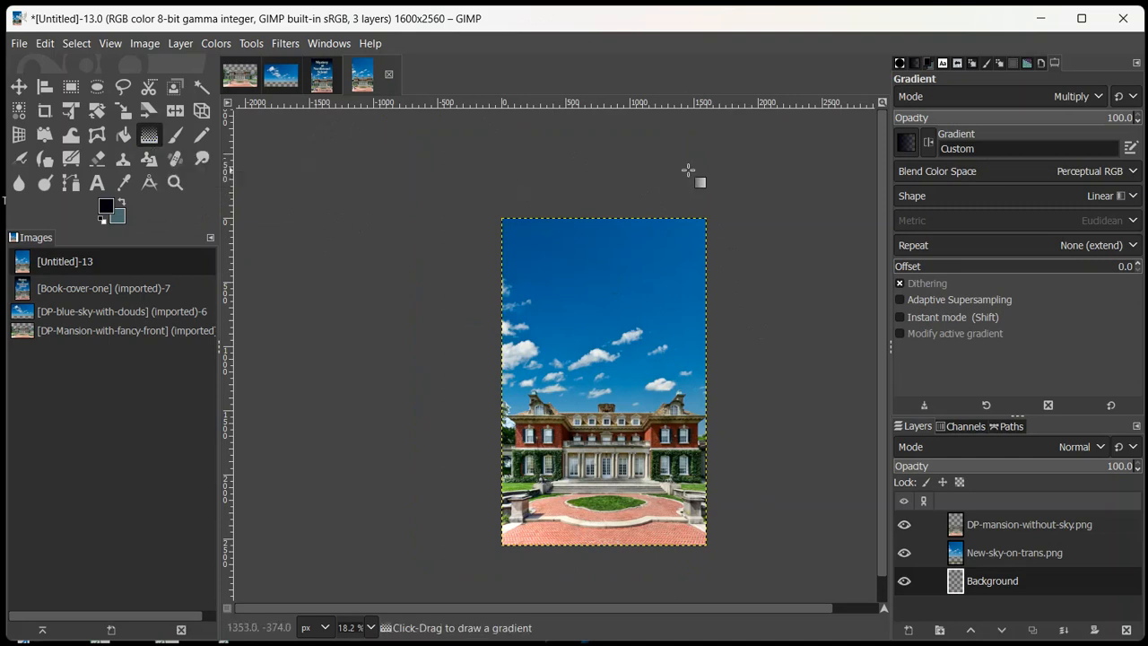
pyautogui.click(907, 143)
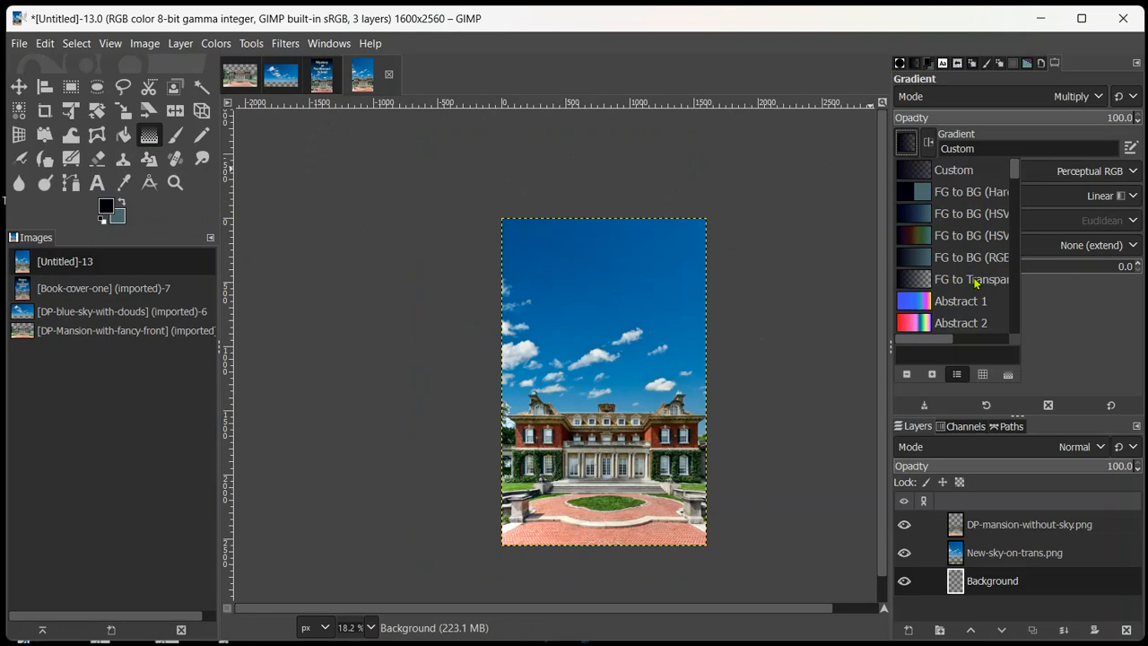
pyautogui.click(911, 283)
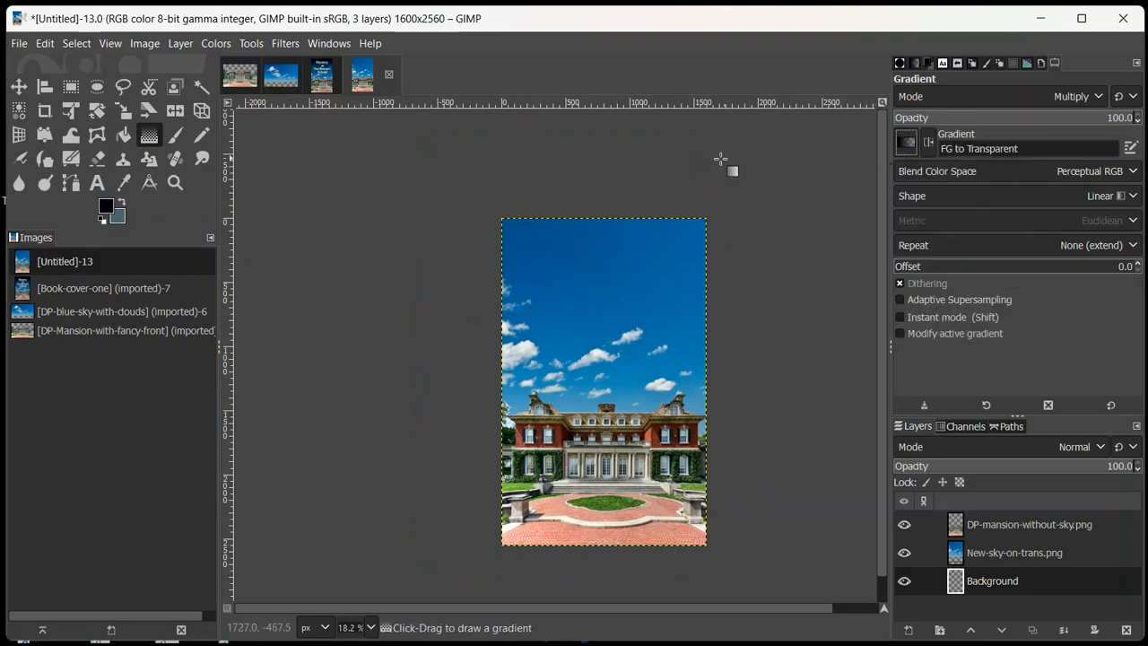
pyautogui.click(1012, 558)
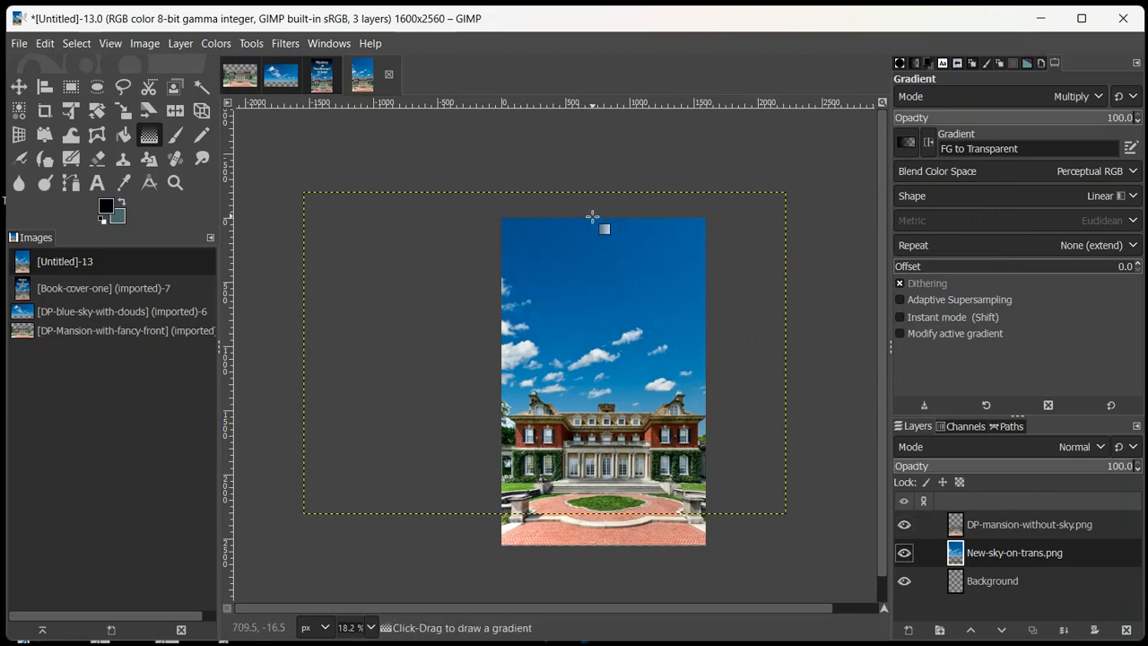
pyautogui.moveTo(594, 218); pyautogui.dragTo(599, 489)
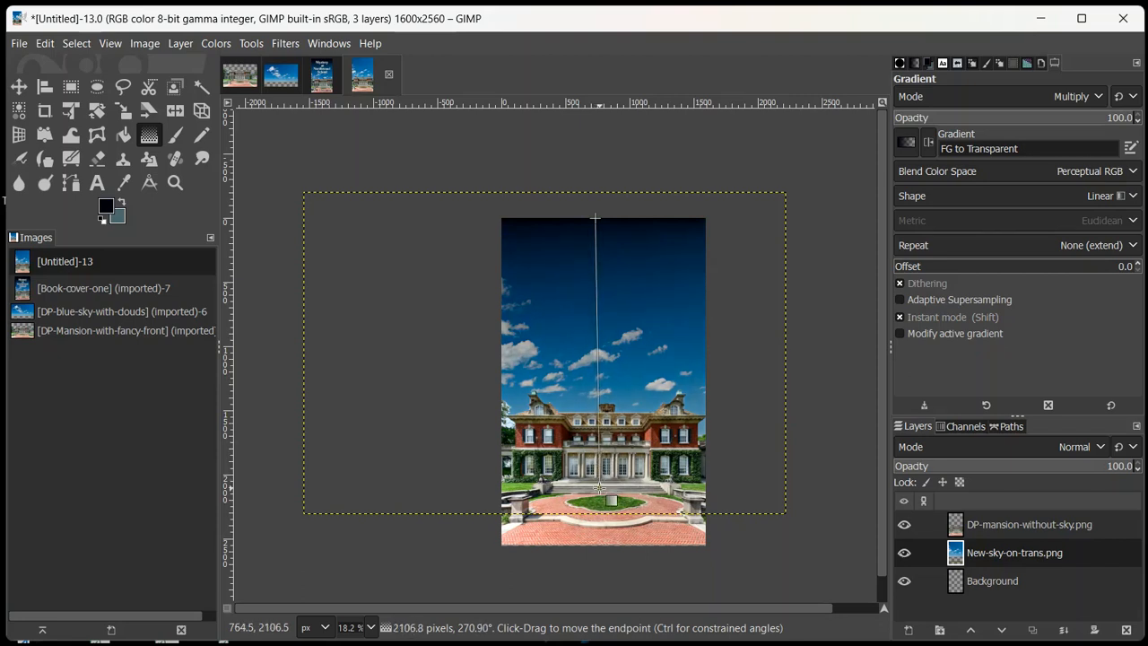
pyautogui.press('Return')
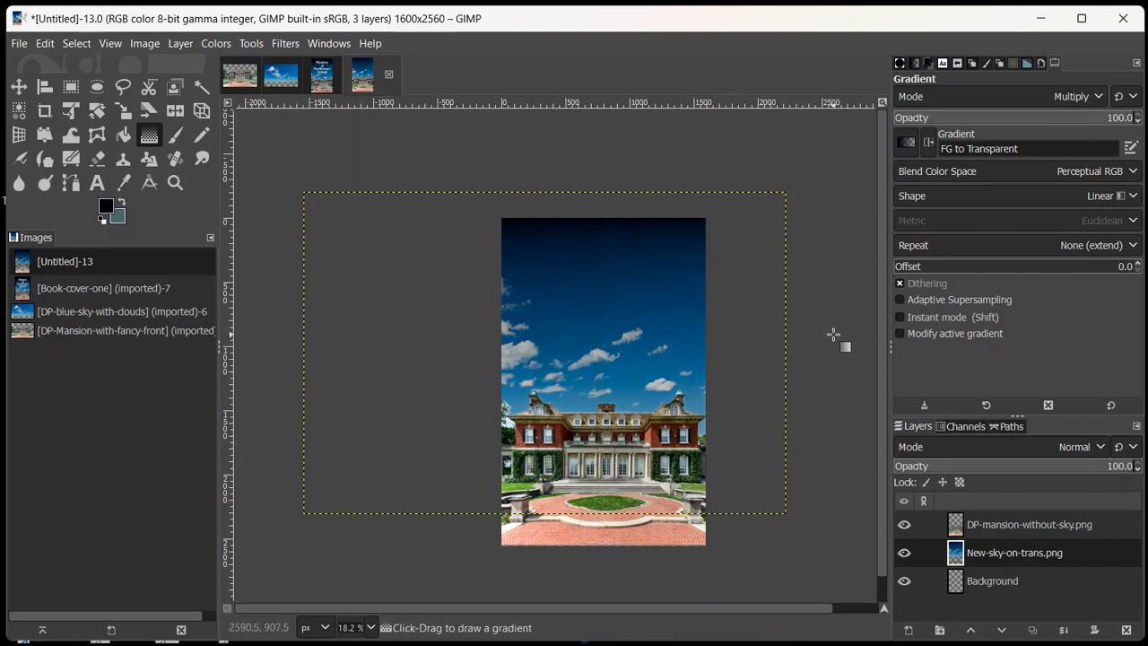
pyautogui.click(1022, 584)
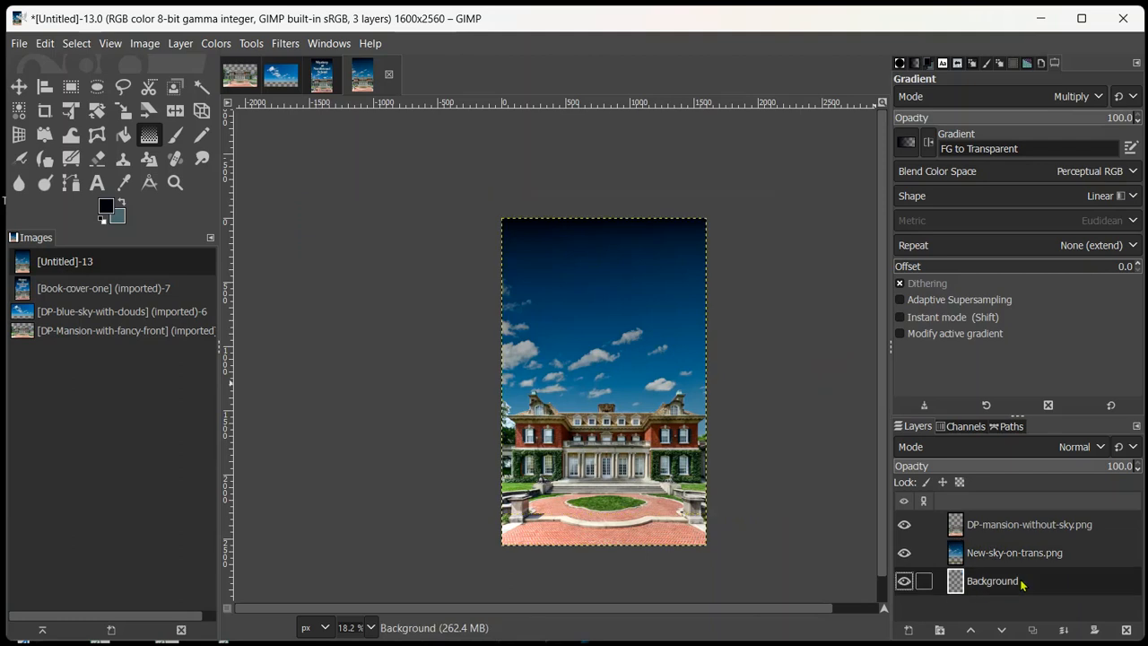
# - Choose the Times New Roman, Bold font and set the foreground to white and the background to black for the Text tool
pyautogui.click(320, 77)
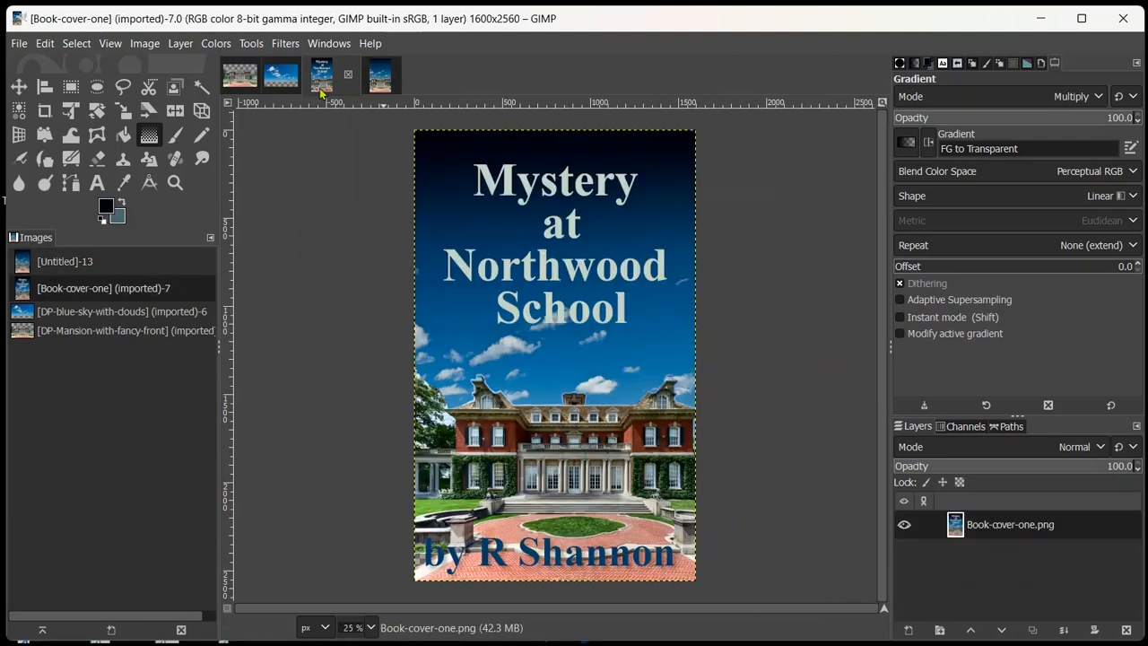
pyautogui.click(377, 79)
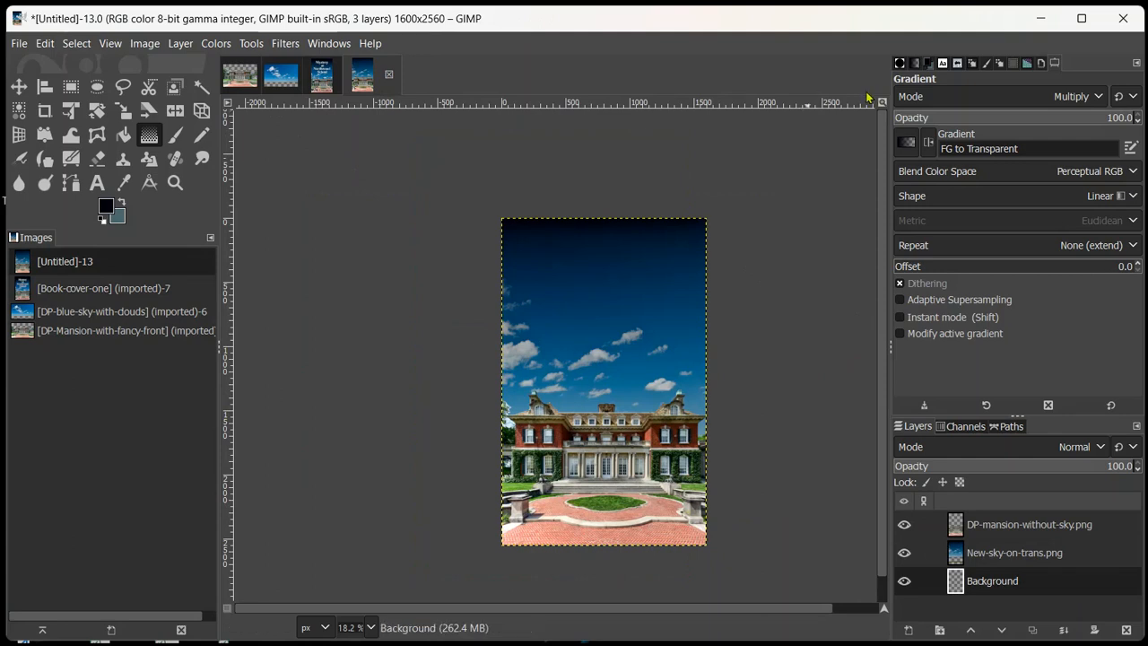
pyautogui.click(942, 64)
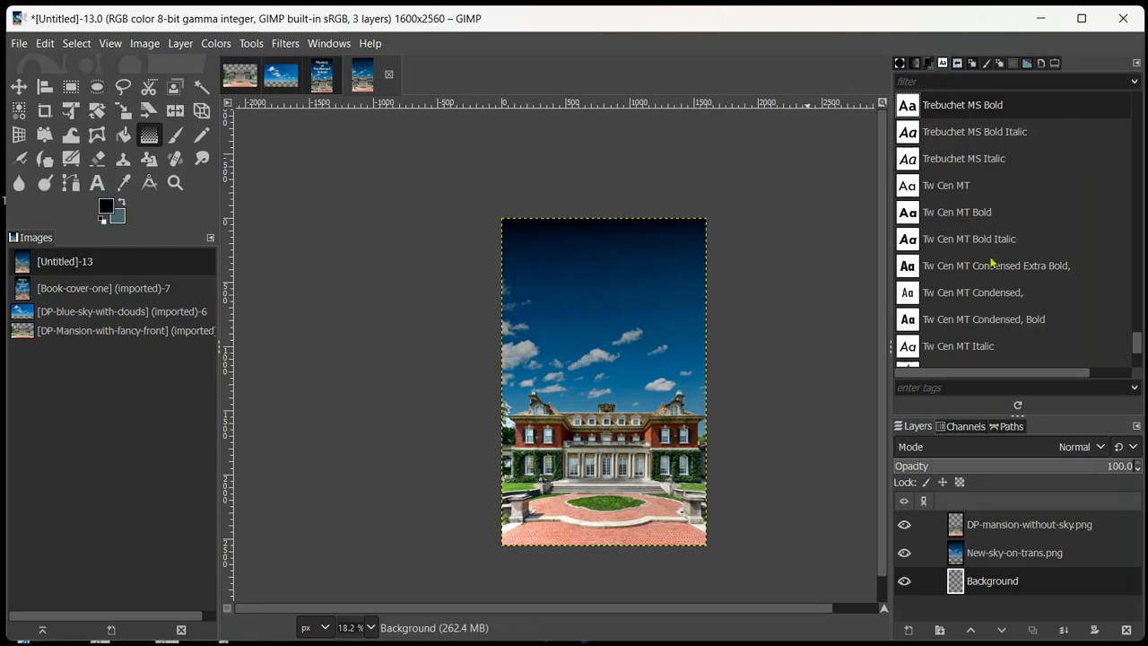
pyautogui.scroll(-3, 996, 274)
pyautogui.scroll(5, 995, 274)
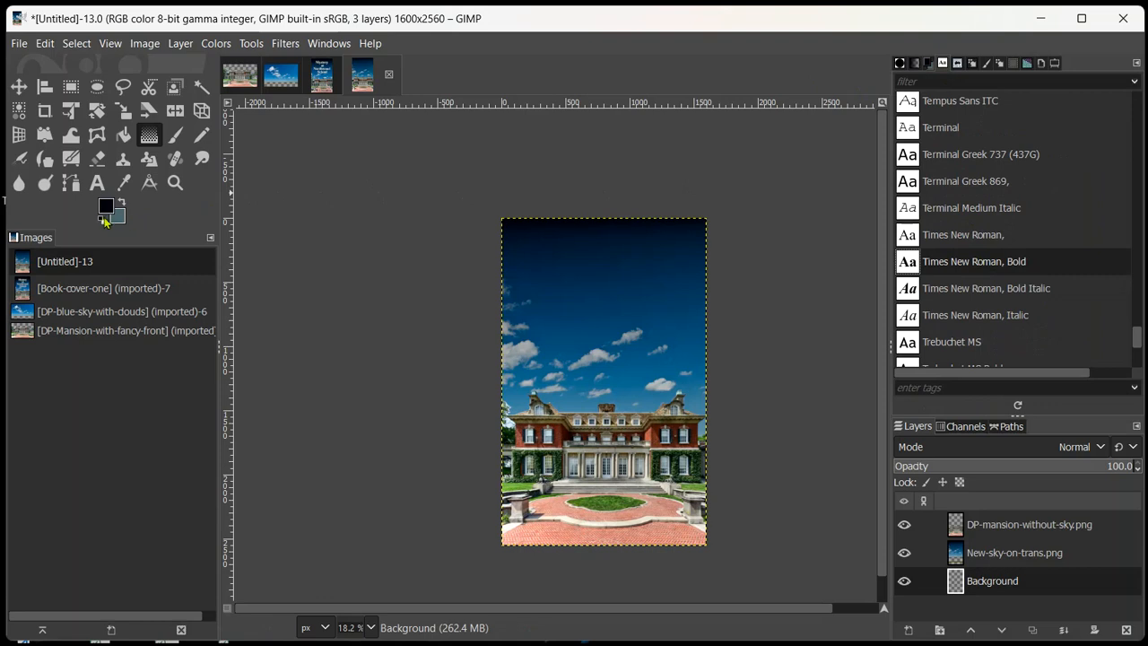
pyautogui.click(105, 221)
pyautogui.click(122, 202)
pyautogui.click(96, 183)
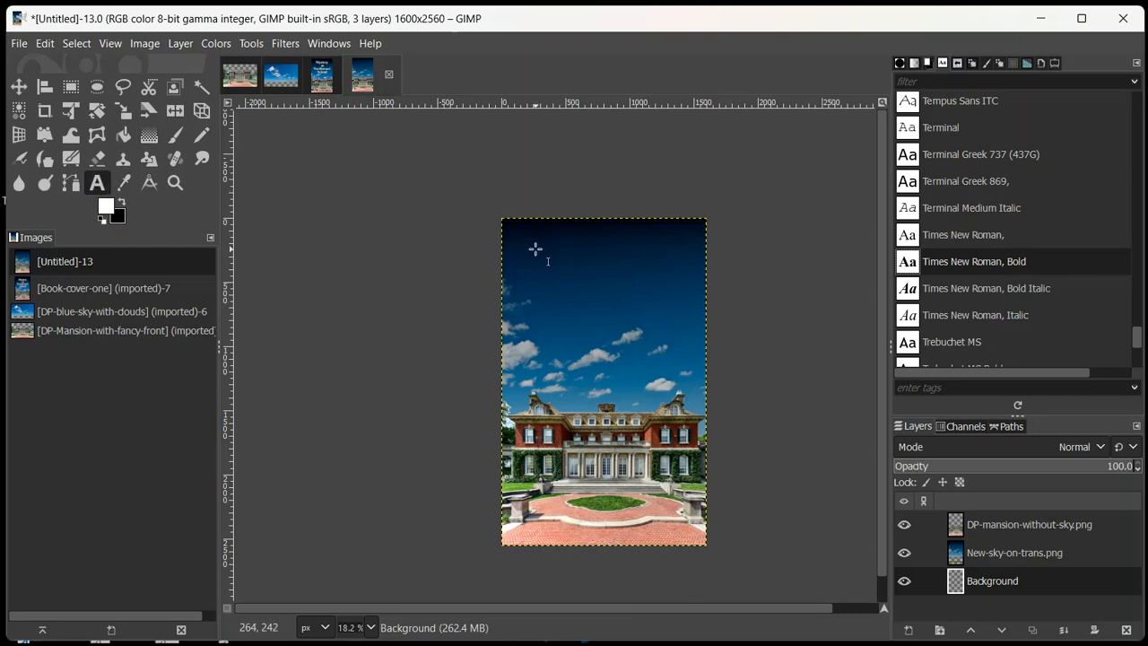
# - Start a title text near the cover's upper-left corner, enter "Mystery at N" and delete it back to the first letter
pyautogui.click(320, 80)
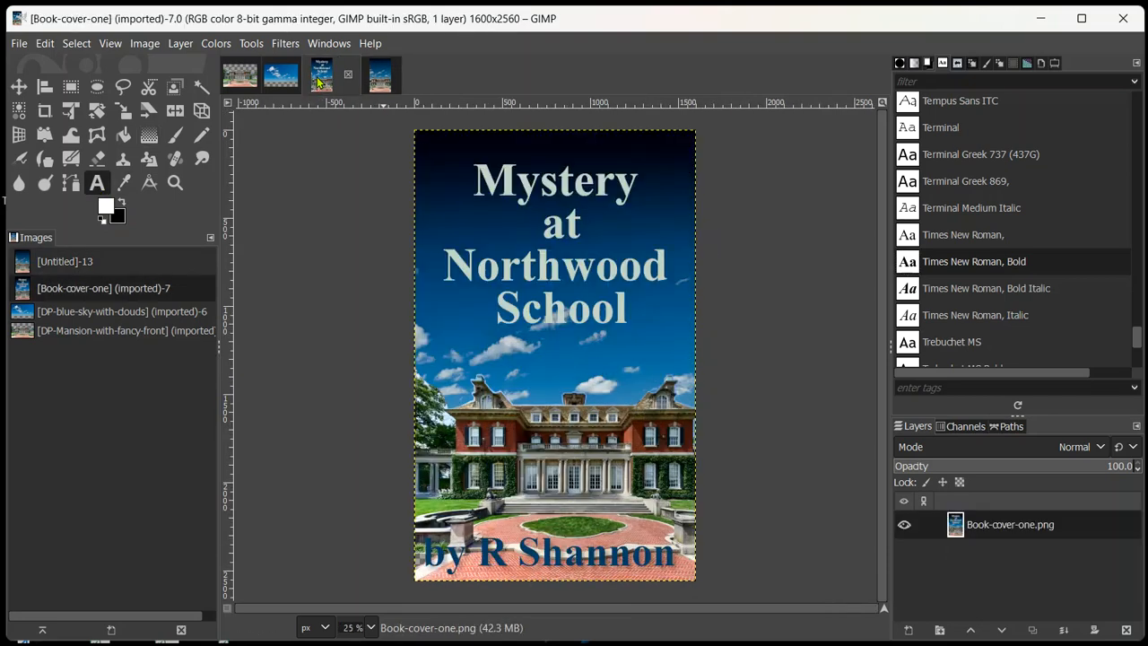
pyautogui.click(380, 76)
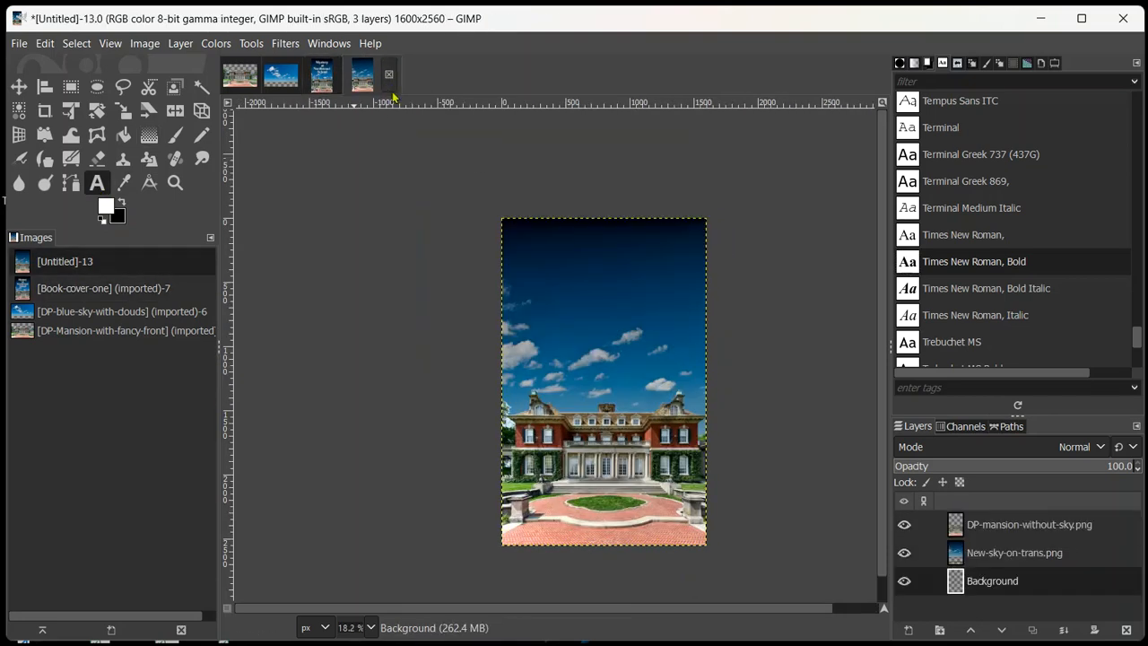
pyautogui.click(542, 252)
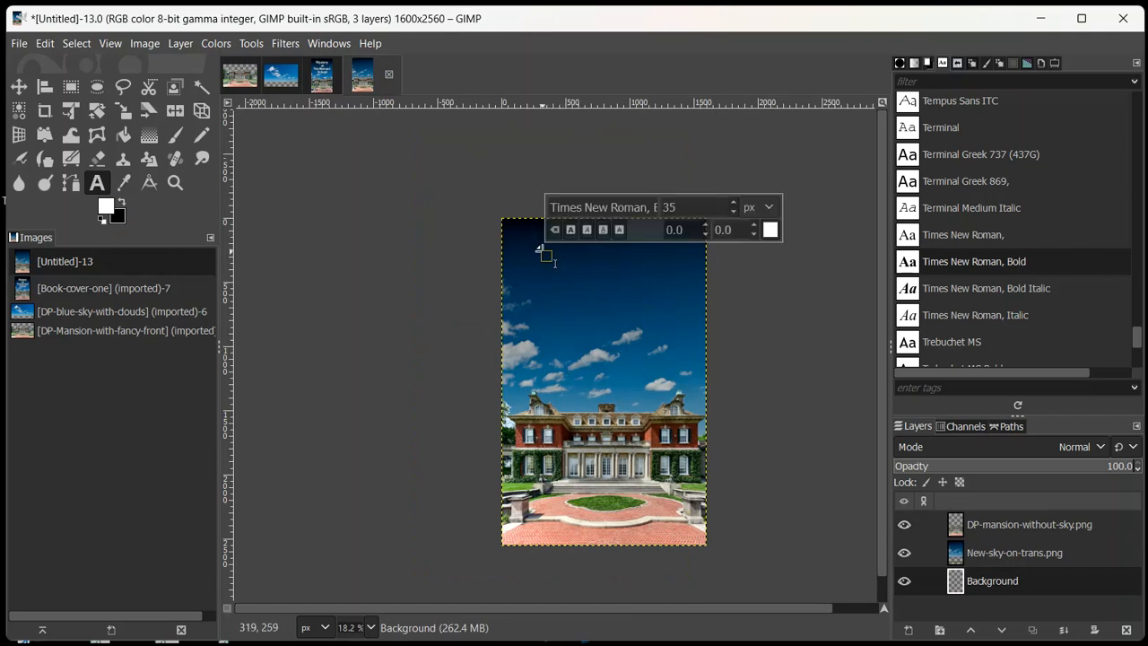
pyautogui.write('Mystery at N')
pyautogui.press('BackSpace')
pyautogui.press('BackSpace')
pyautogui.press('BackSpace')
pyautogui.press('BackSpace')
pyautogui.press('BackSpace')
pyautogui.press('BackSpace')
pyautogui.press('BackSpace')
pyautogui.press('BackSpace')
pyautogui.press('BackSpace')
pyautogui.press('BackSpace')
pyautogui.press('BackSpace')
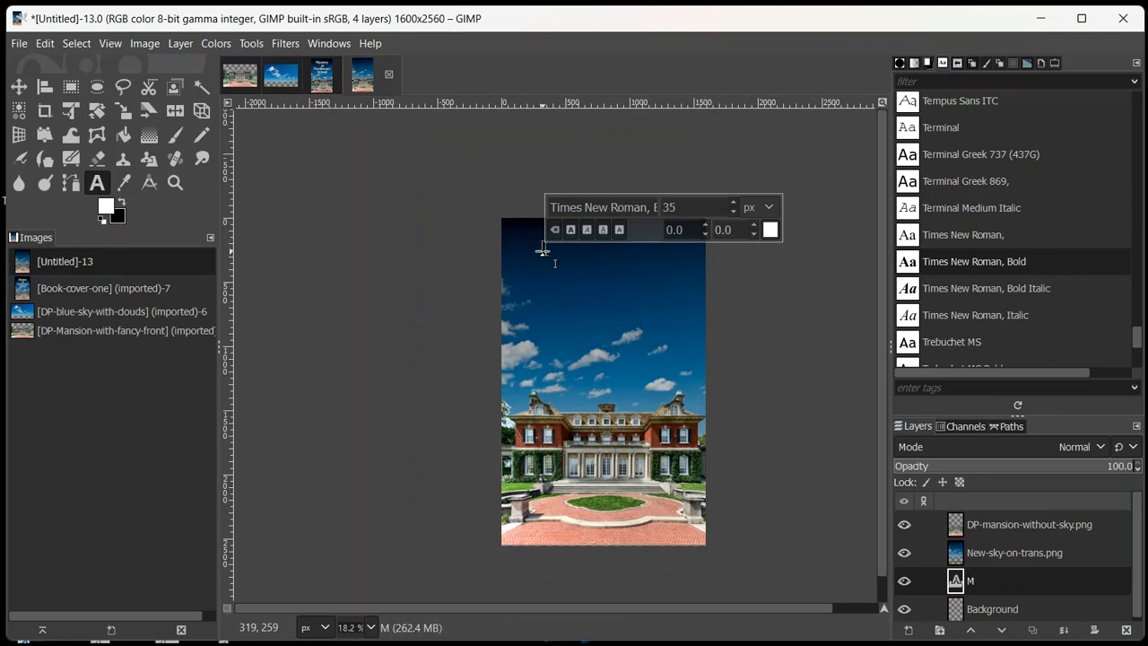
# - Try to set the title text's size to 100 px and to 200 px
pyautogui.moveTo(686, 204); pyautogui.dragTo(598, 185)
pyautogui.write('100')
pyautogui.moveTo(691, 207); pyautogui.dragTo(530, 206)
pyautogui.write('200')
# - Extend the title text to read "MYstery at M"
pyautogui.click(543, 254)
pyautogui.write('M')
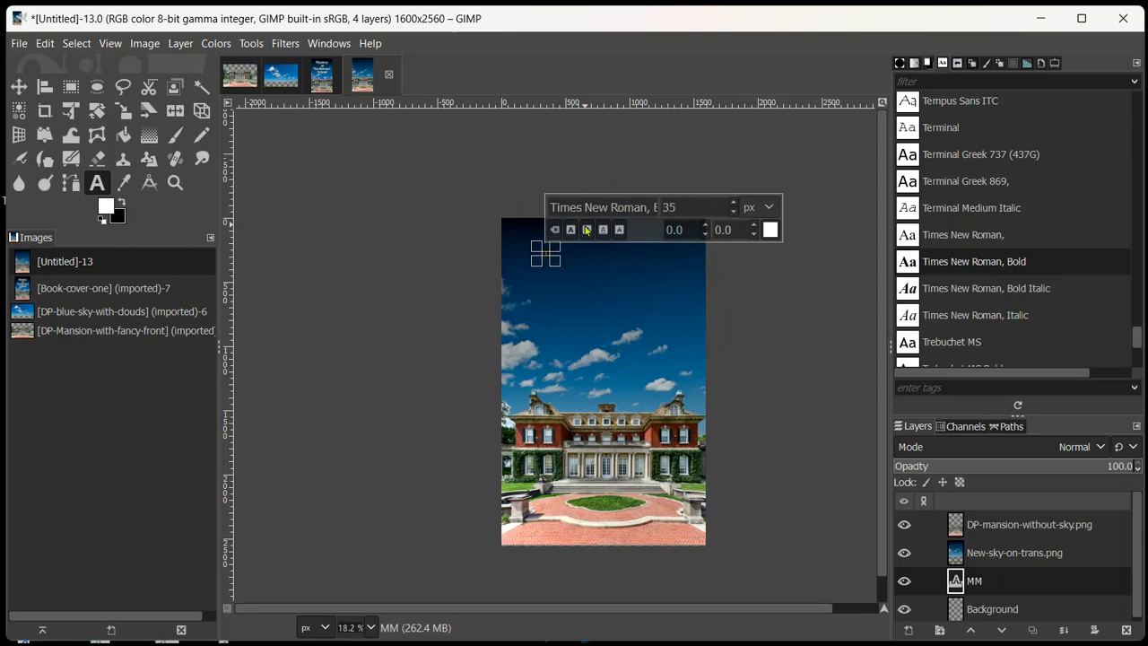
pyautogui.write('Ystery at')
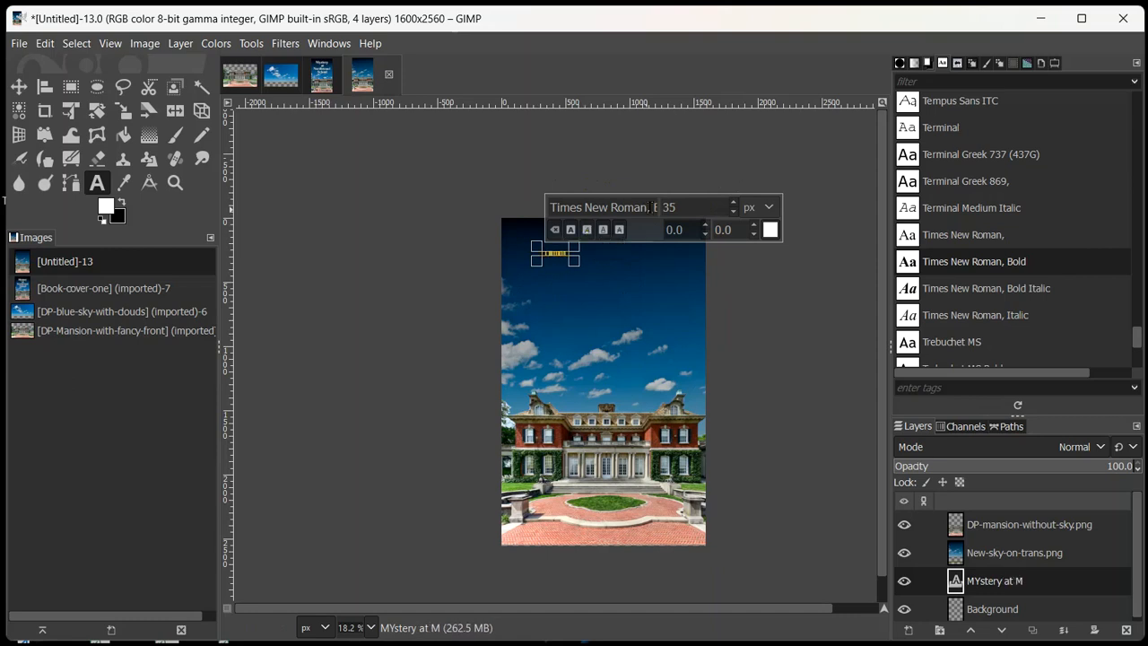
# - Set the title text's size to 200 px and raise its layer above the sky and mansion layers
pyautogui.doubleClick(684, 207)
pyautogui.write('200')
pyautogui.press('Return')
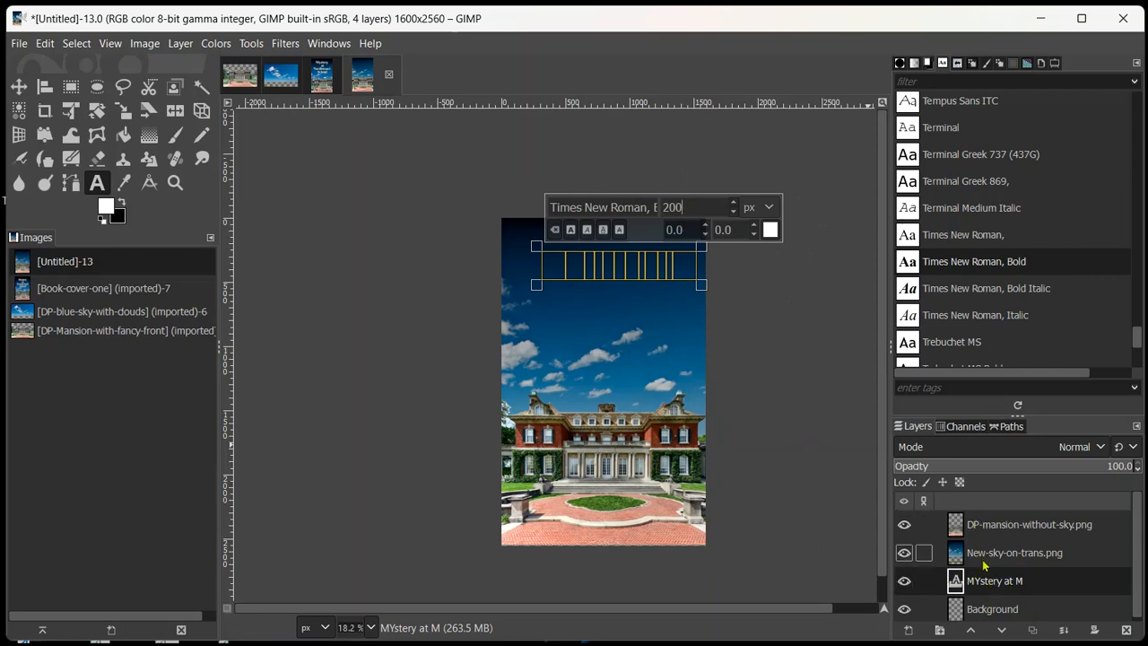
pyautogui.click(969, 630)
pyautogui.click(969, 631)
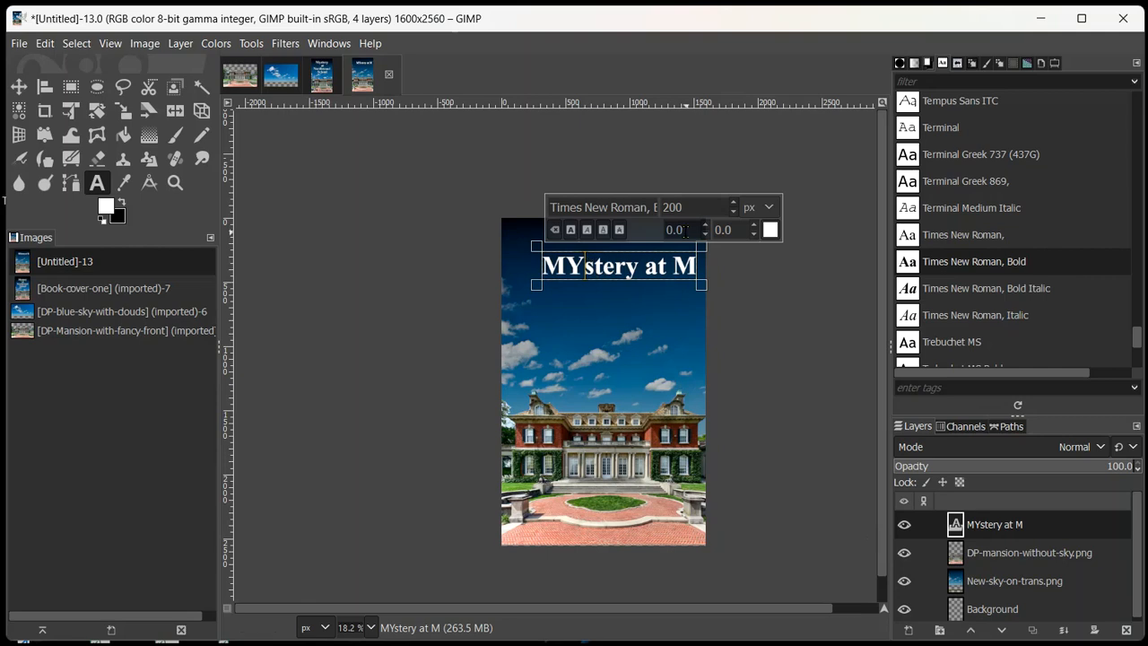
# - Correct the title's capital Y to lowercase and break the line after "Mystery at", before the final M
pyautogui.press('BackSpace')
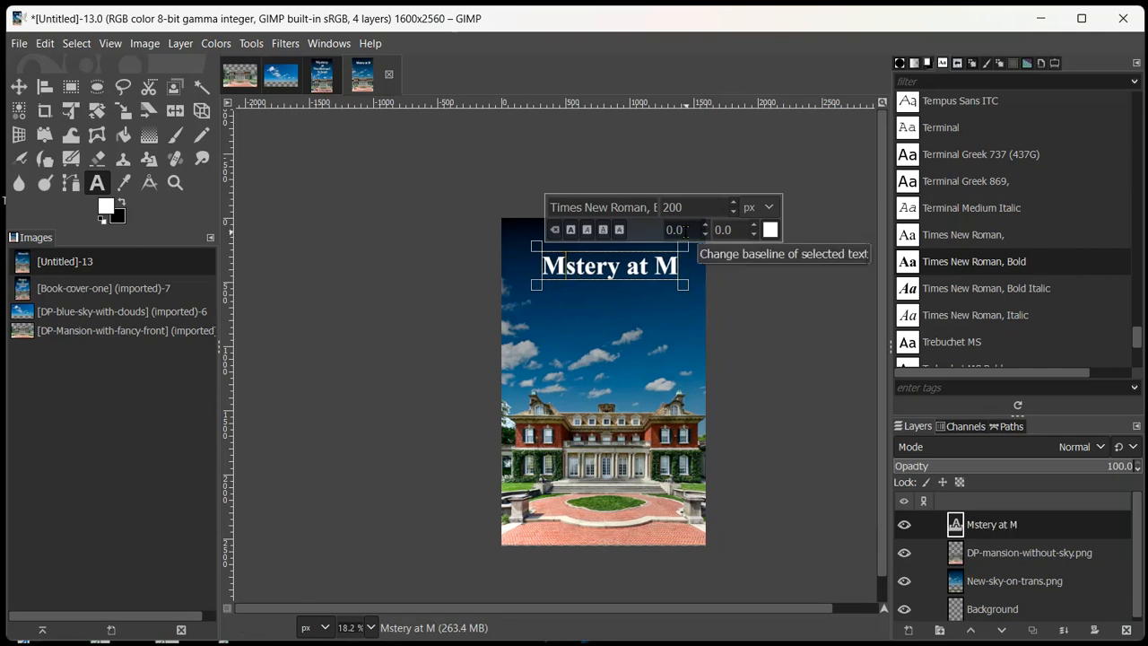
pyautogui.write('y')
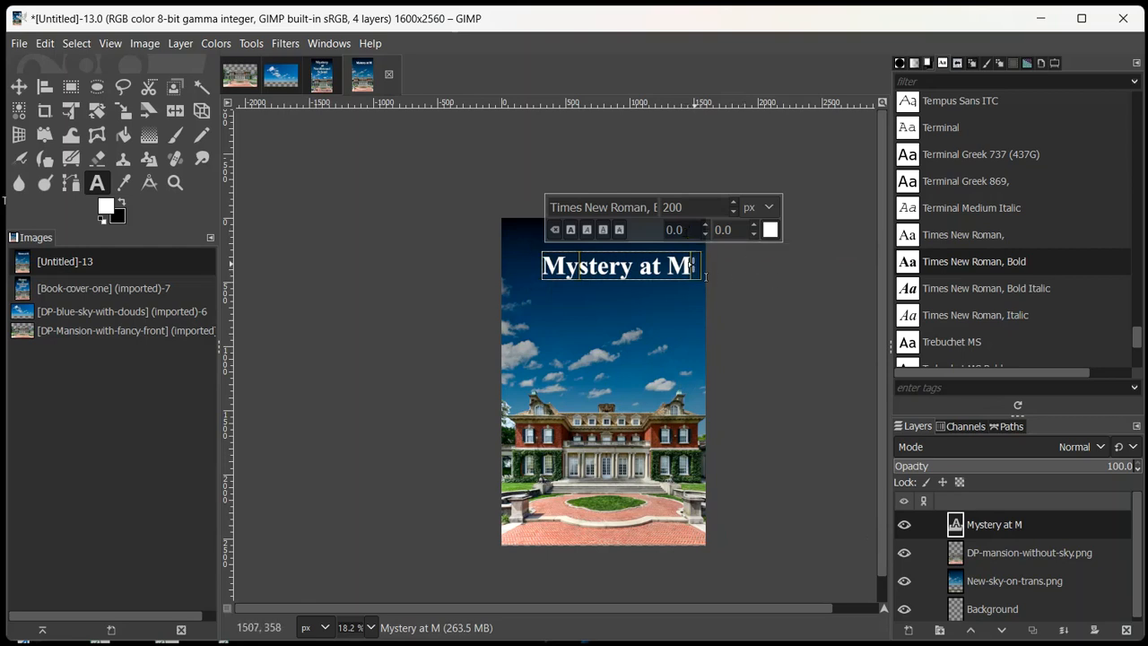
pyautogui.click(672, 263)
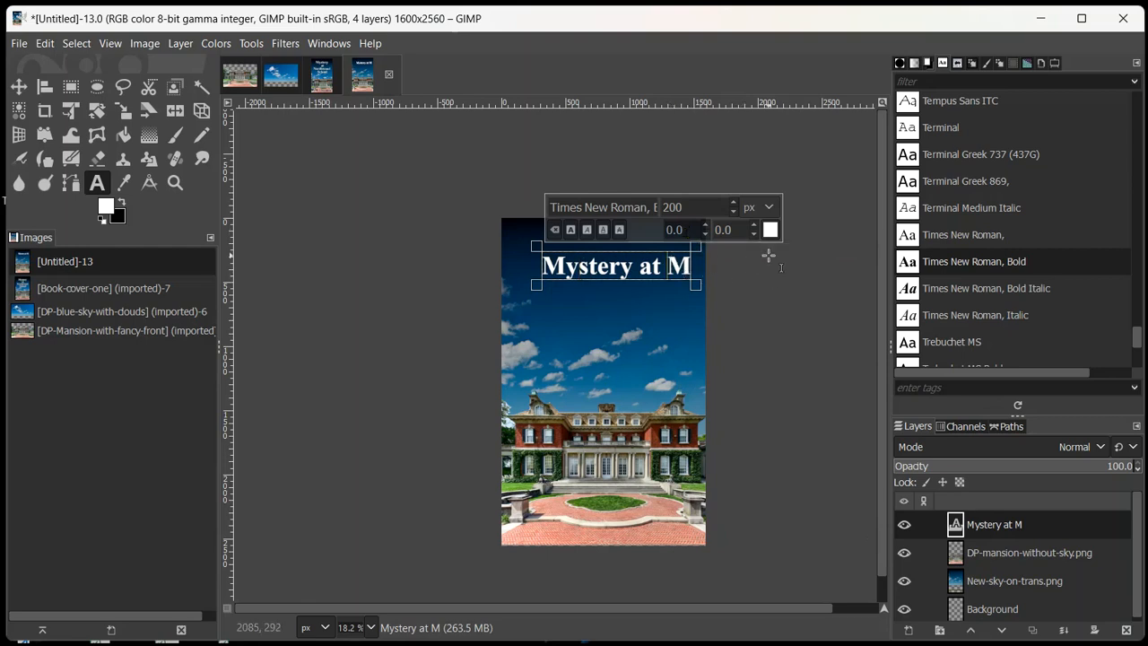
pyautogui.press('Return')
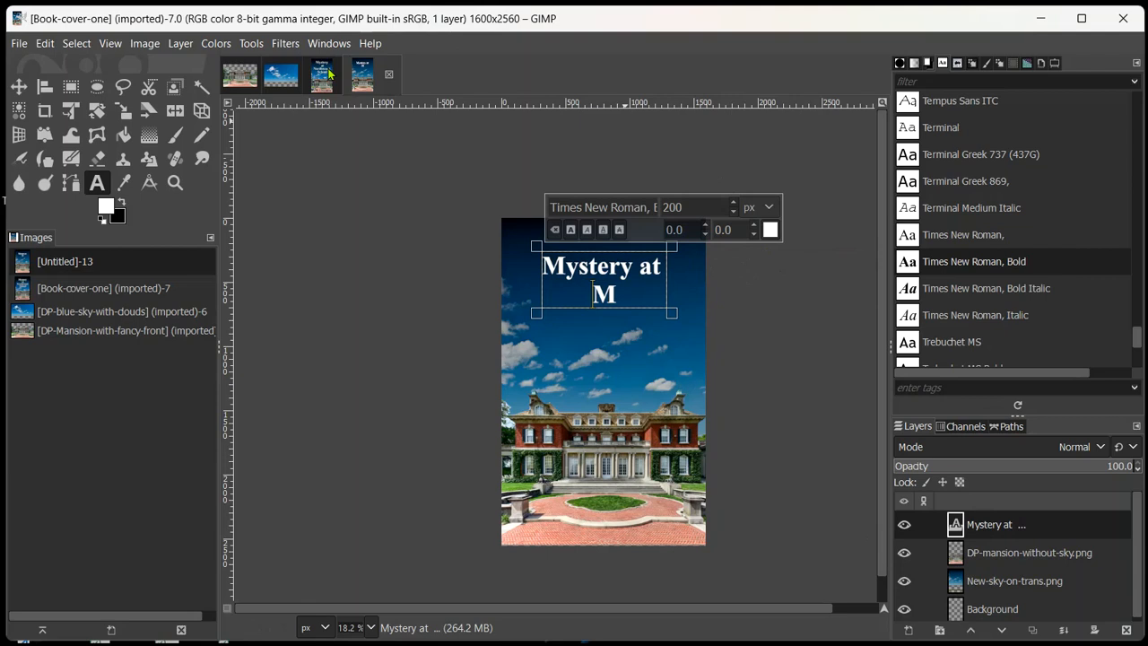
# - Complete the title text after "Mystery at" with "Northwood" on the second line and "School" on a third, following the finished cover
pyautogui.click(324, 73)
pyautogui.click(380, 75)
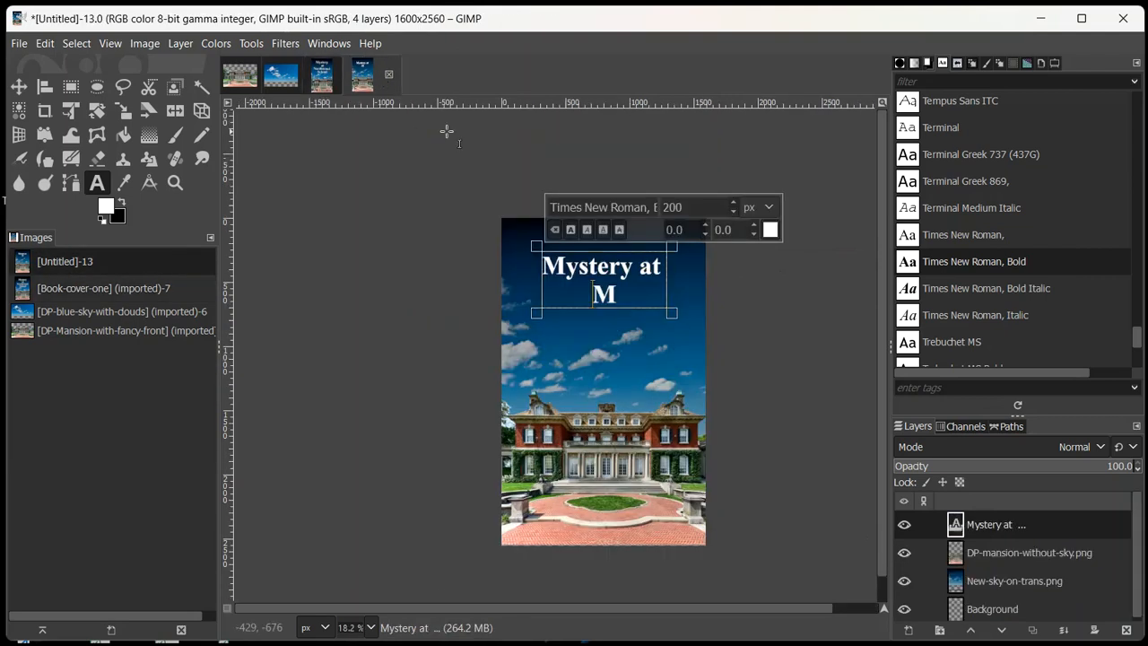
pyautogui.press('BackSpace')
pyautogui.write('Northwood')
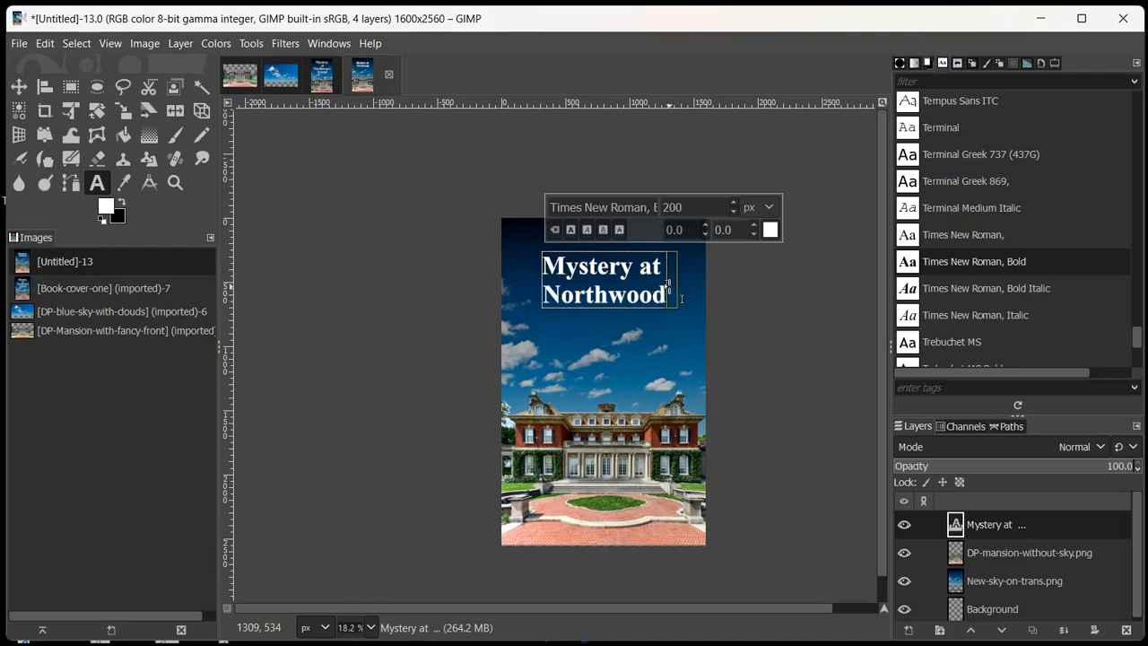
pyautogui.press('Return')
pyautogui.write('School')
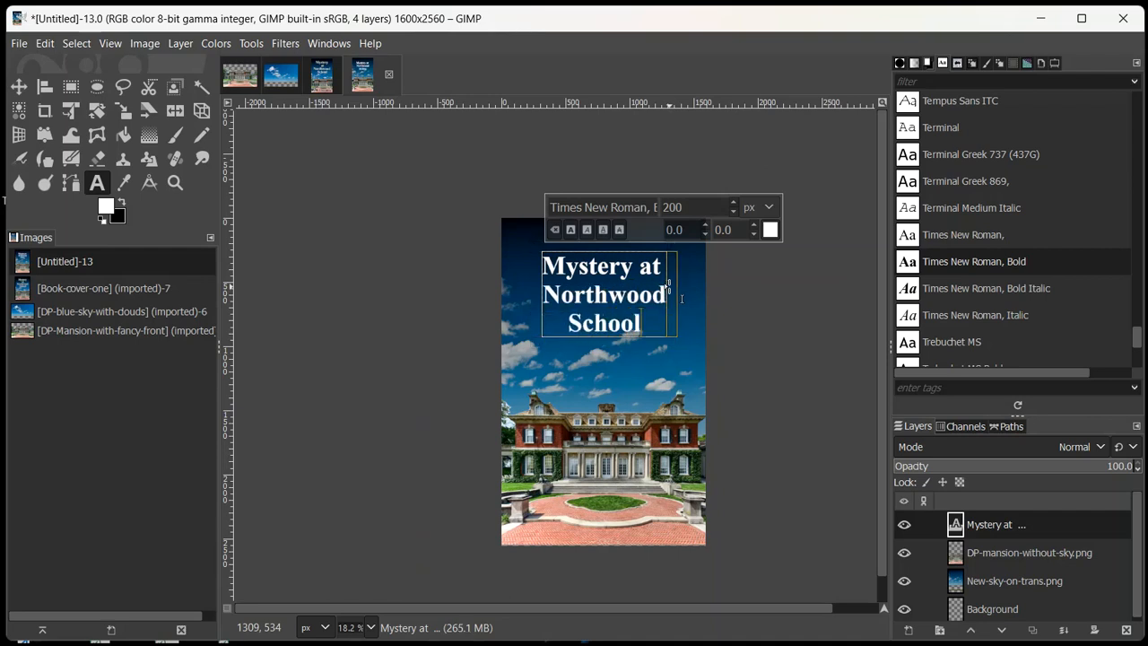
# - Enlarge the whole title text to 291 px and reposition it so all three lines fit within the cover
pyautogui.hotkey('ctrl', 'a')
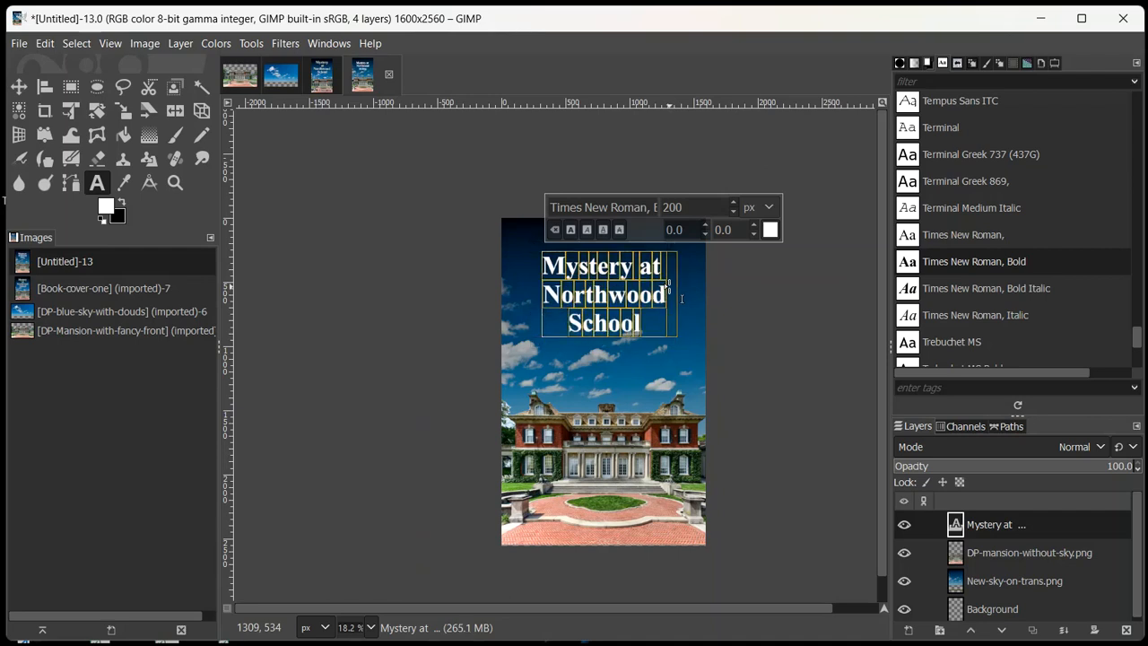
pyautogui.click(734, 206)
pyautogui.click(735, 205)
pyautogui.click(734, 206)
pyautogui.click(734, 205)
pyautogui.click(734, 205)
pyautogui.click(734, 205)
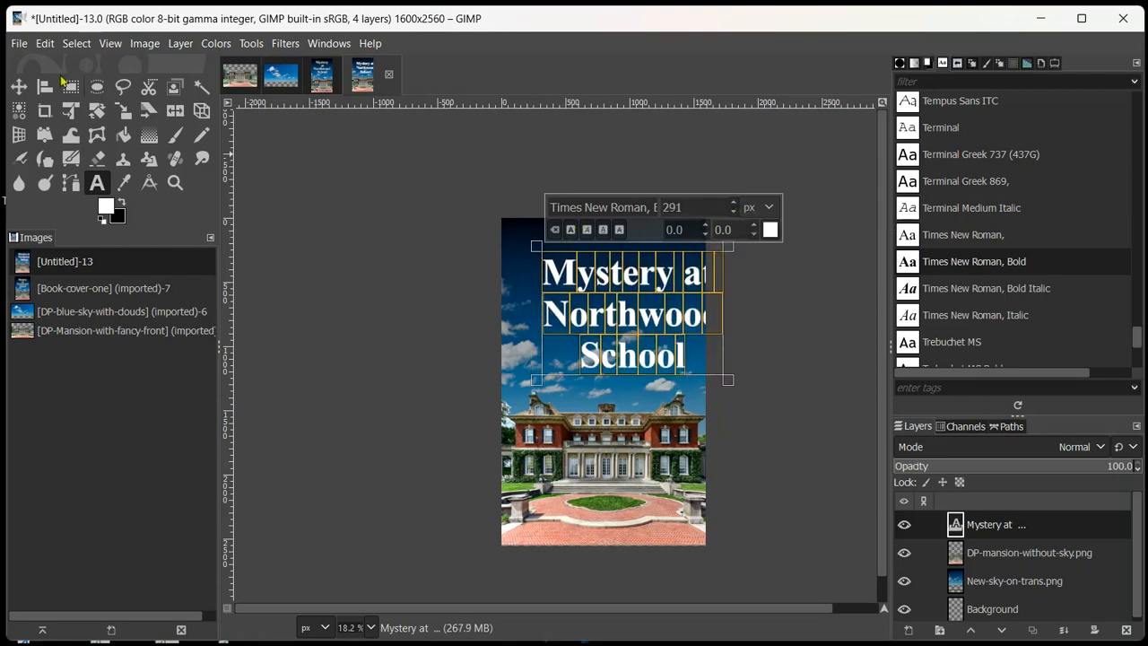
pyautogui.click(19, 86)
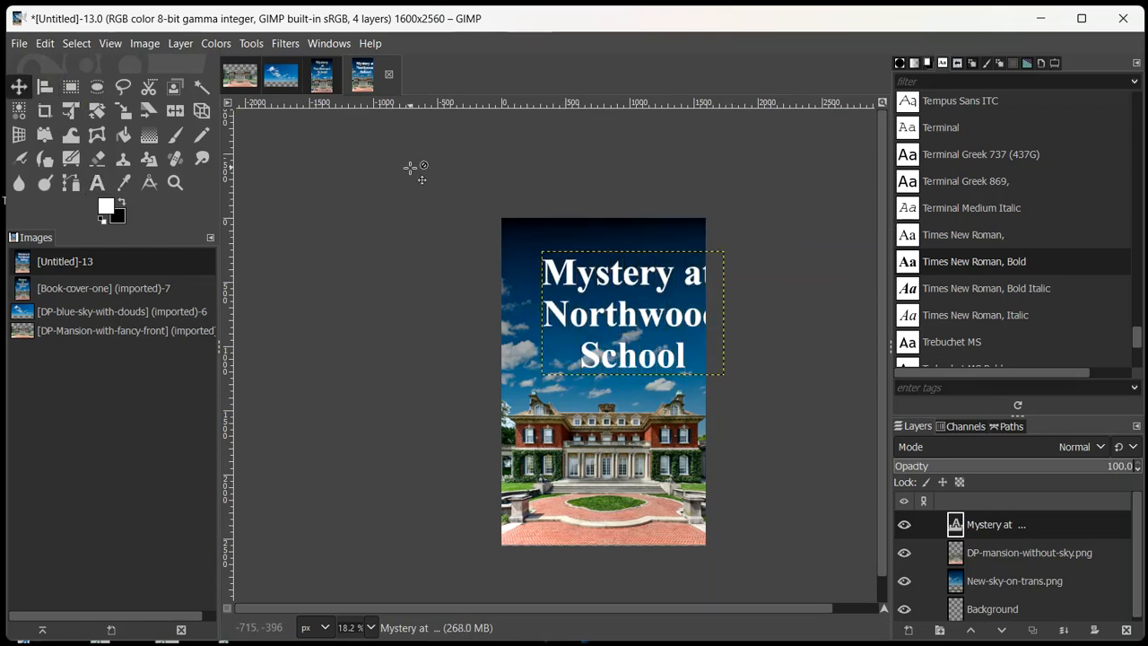
pyautogui.moveTo(658, 296); pyautogui.dragTo(631, 285)
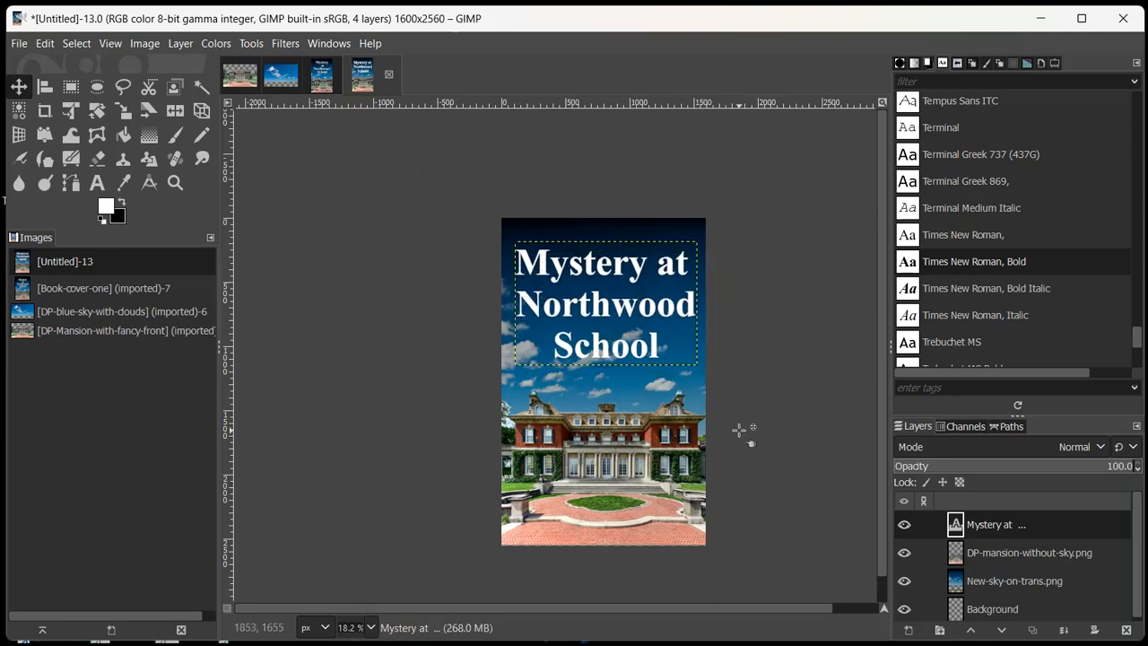
# - Add a separate text layer with the author's name over the brick driveway near the cover's lower edge
pyautogui.click(97, 184)
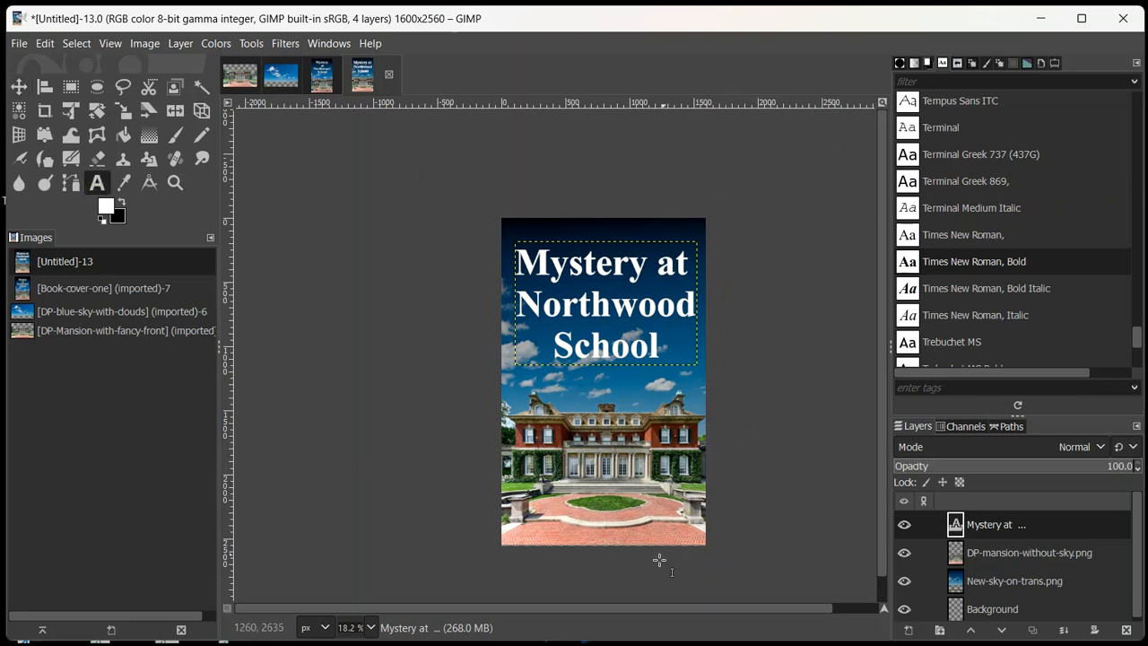
pyautogui.click(531, 508)
pyautogui.write('R')
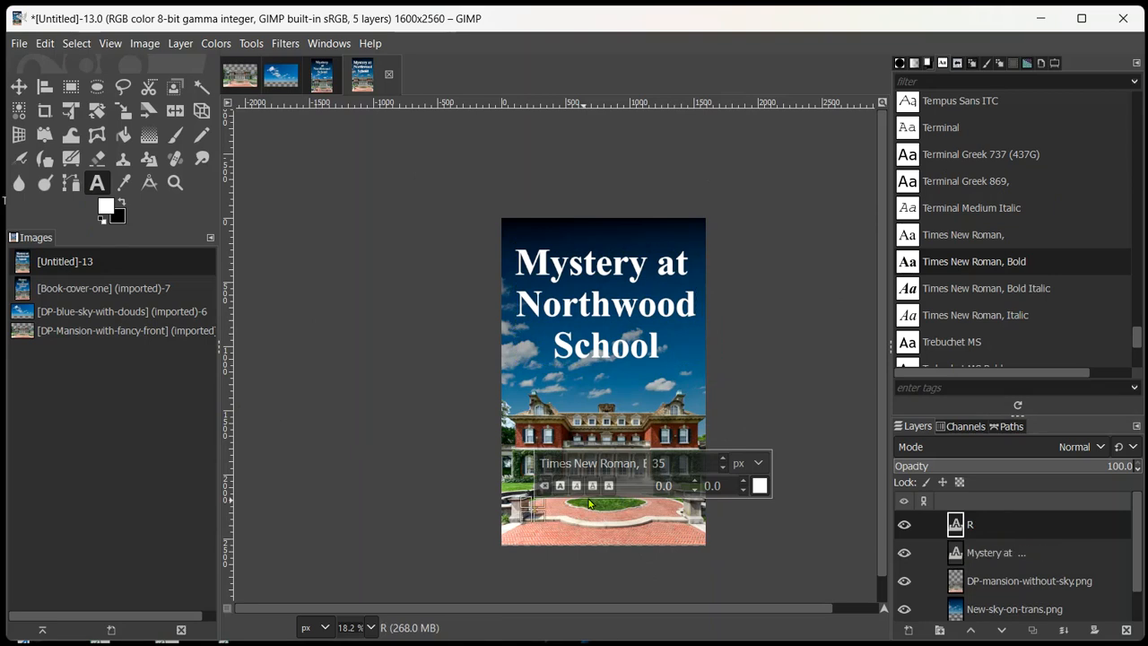
pyautogui.write(' Shannon')
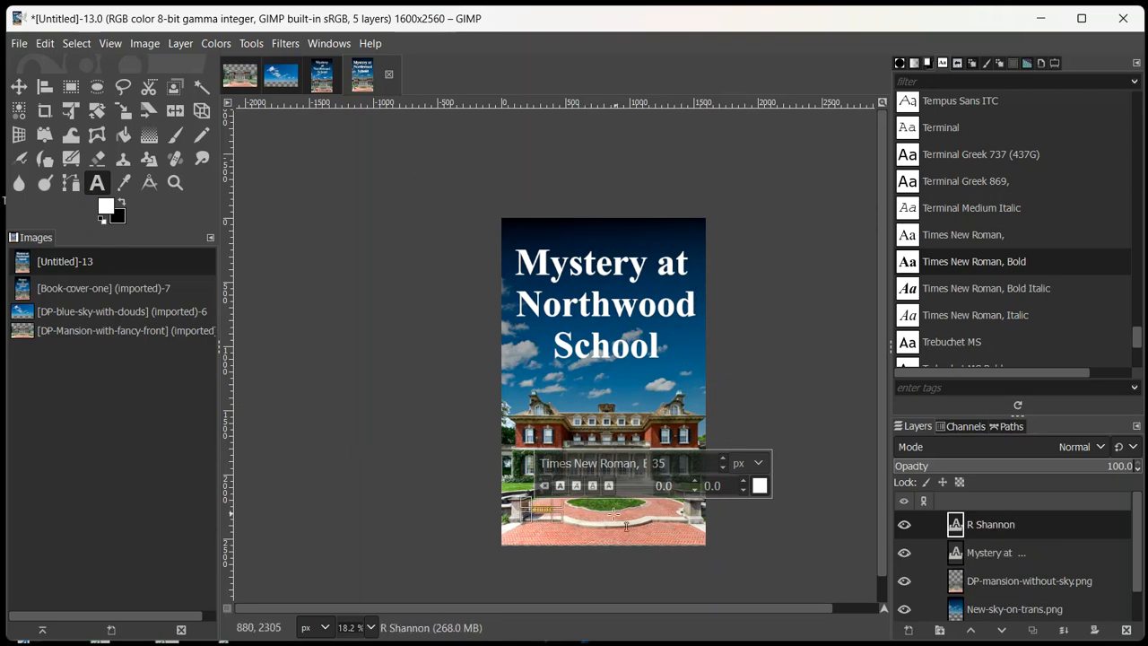
# - Try the author name at 150 px and 200 px, and set its size to 250 px
pyautogui.moveTo(664, 462); pyautogui.dragTo(615, 463)
pyautogui.write('150')
pyautogui.press('Return')
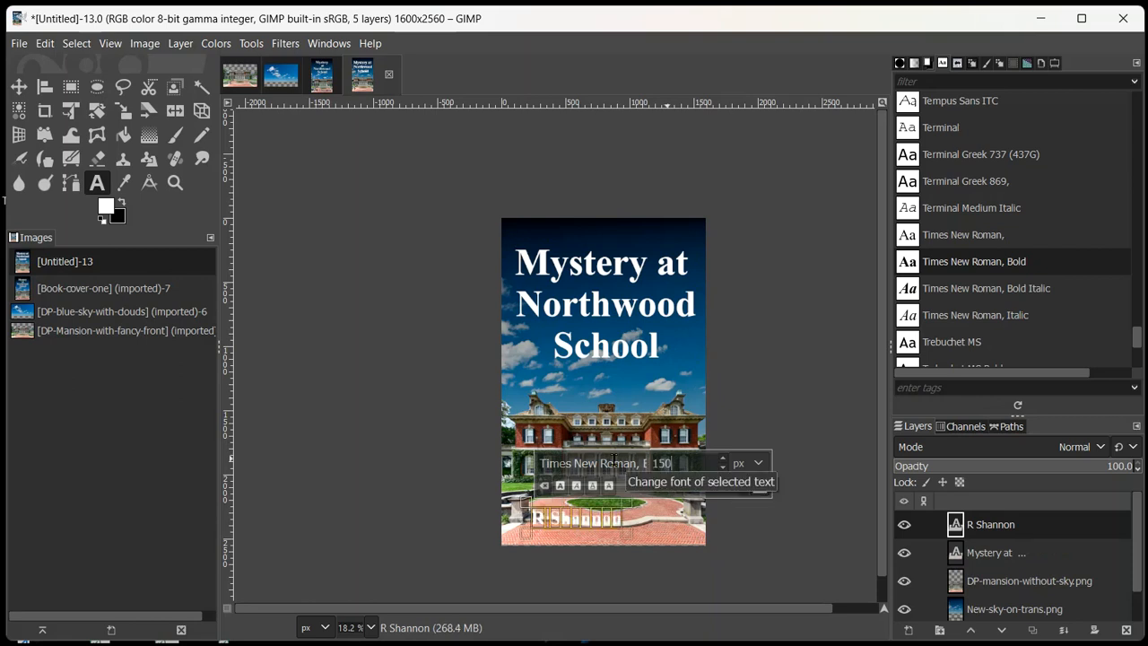
pyautogui.moveTo(670, 459); pyautogui.dragTo(619, 458)
pyautogui.write('200')
pyautogui.press('Return')
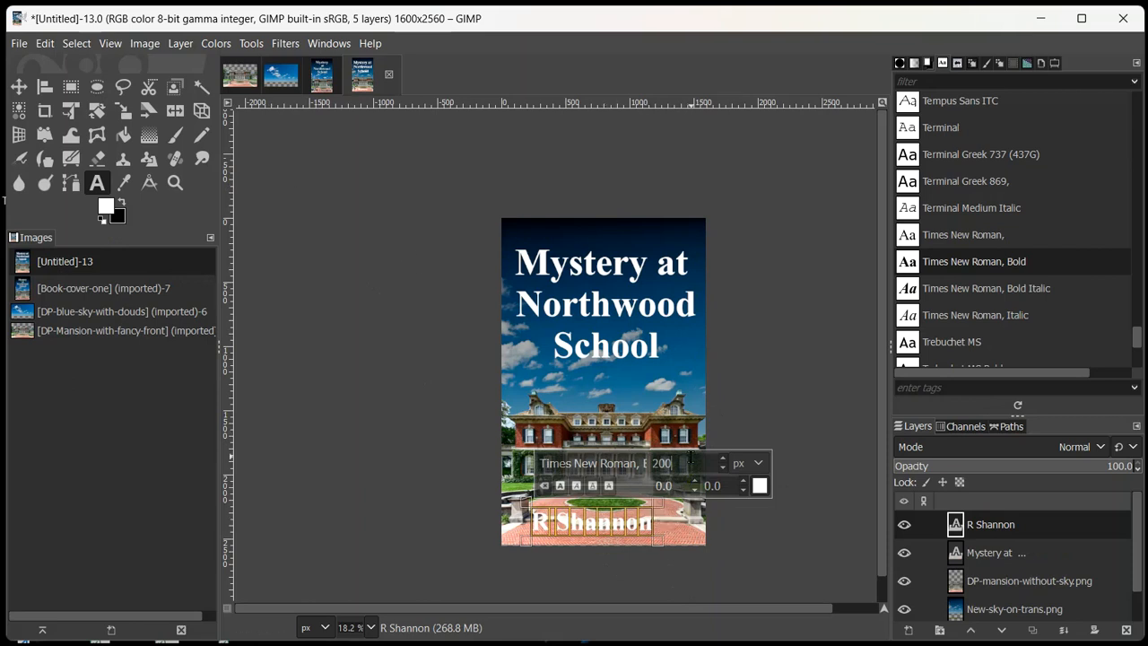
pyautogui.moveTo(668, 462); pyautogui.dragTo(635, 459)
pyautogui.write('250')
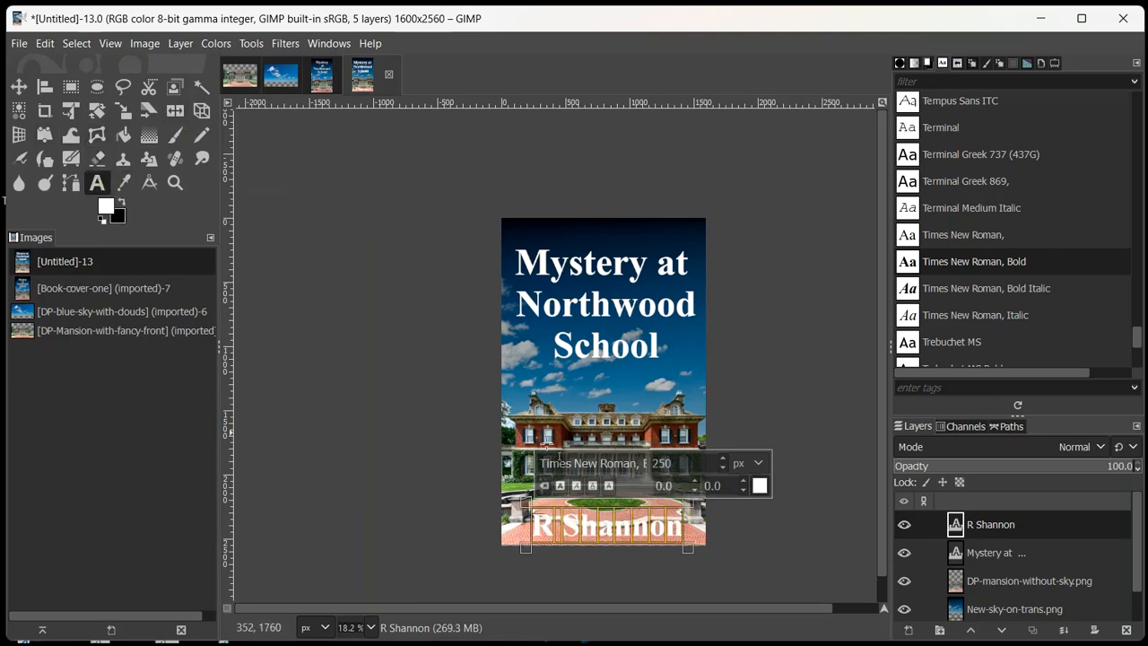
# - Place two horizontal and two vertical guides just inside the cover's four edges as margins
pyautogui.click(18, 86)
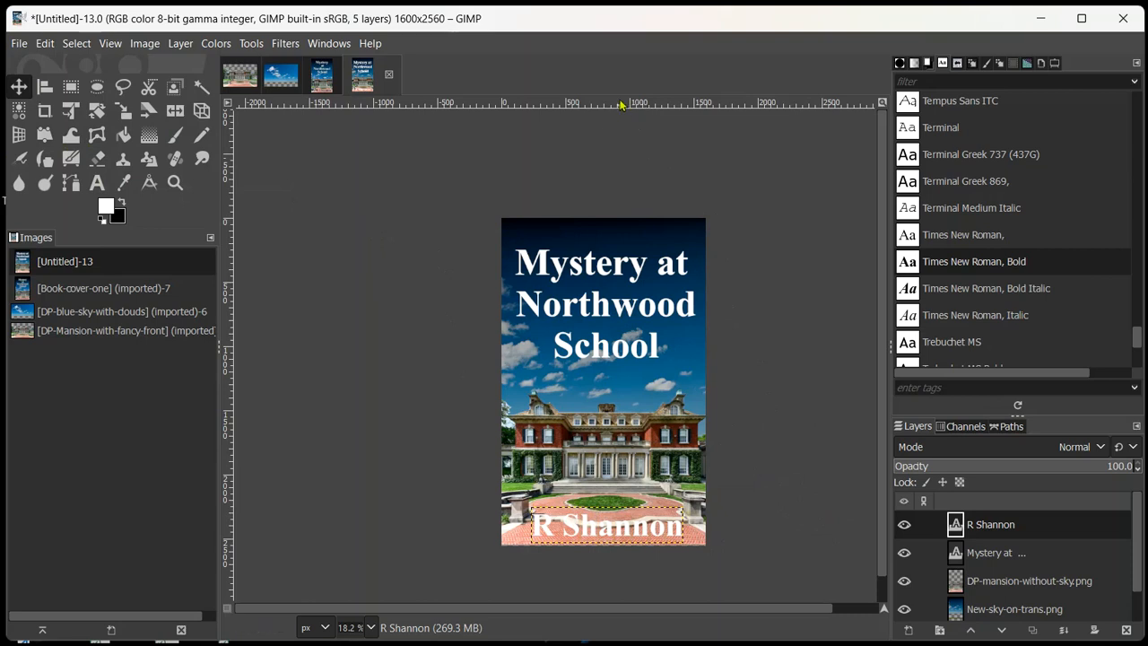
pyautogui.moveTo(619, 104); pyautogui.dragTo(625, 230)
pyautogui.moveTo(619, 105); pyautogui.dragTo(652, 544)
pyautogui.moveTo(229, 305); pyautogui.dragTo(507, 366)
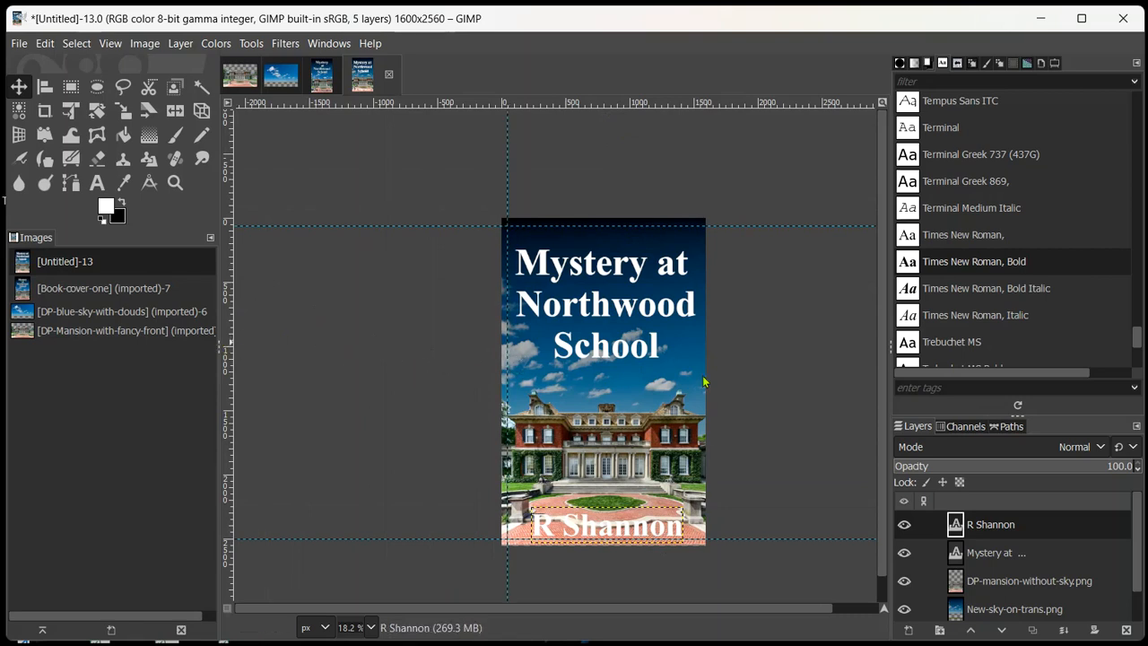
pyautogui.moveTo(228, 368); pyautogui.dragTo(699, 392)
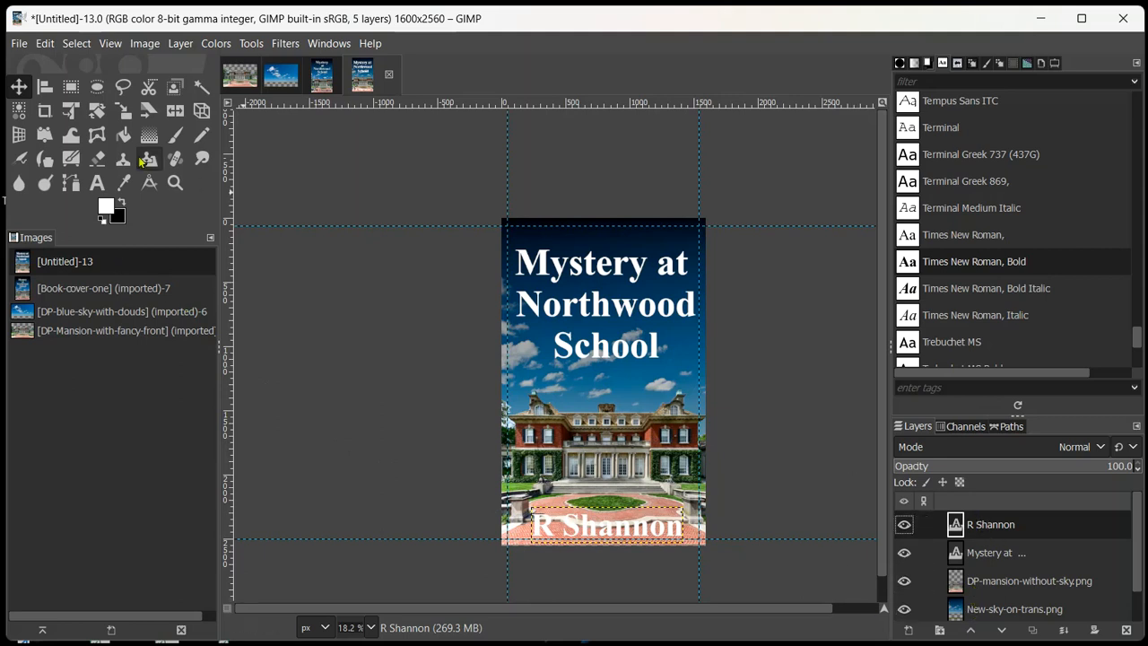
# - Move the author name up slightly so it sits above the lower margin guide
pyautogui.click(96, 182)
pyautogui.click(600, 536)
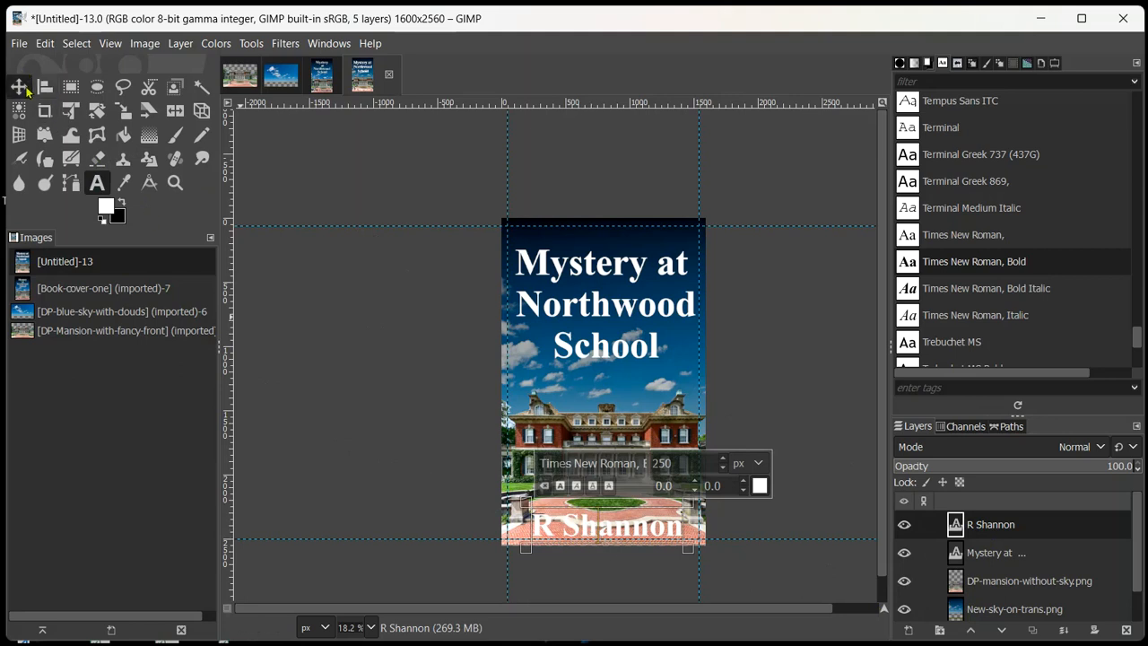
pyautogui.click(22, 88)
pyautogui.moveTo(636, 542); pyautogui.dragTo(632, 529)
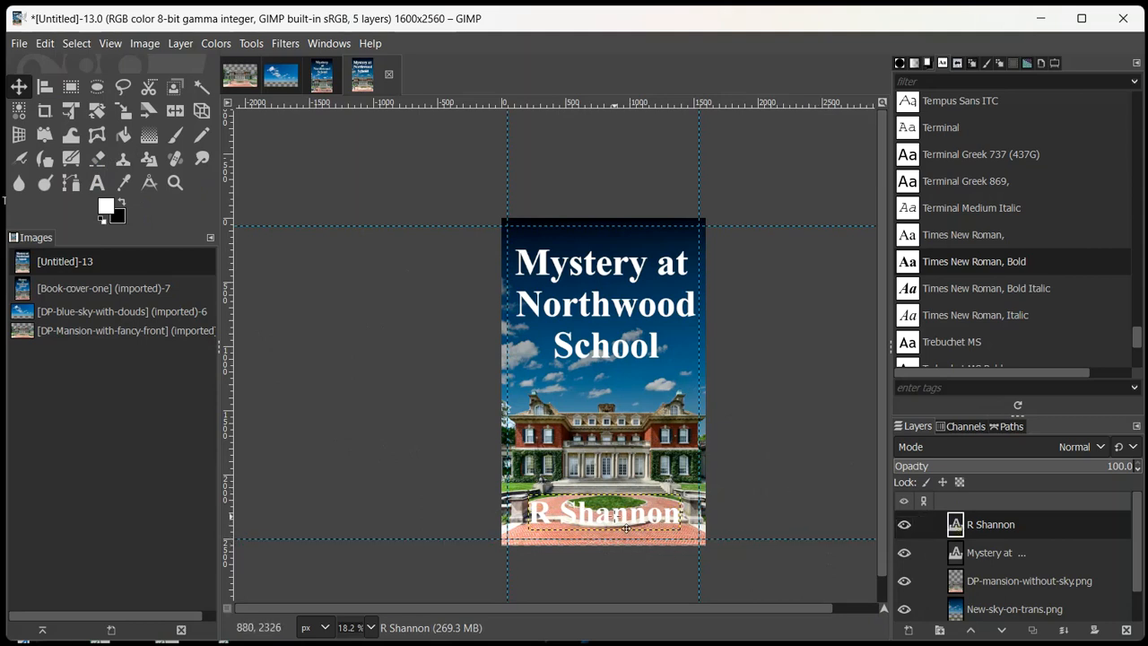
# - Apply a Drop Shadow to the author name with X and Y offsets of 28.645 and opacity 1.413, and compare it with the finished cover
pyautogui.doubleClick(955, 525)
pyautogui.hotkey('ctrl', 'a')
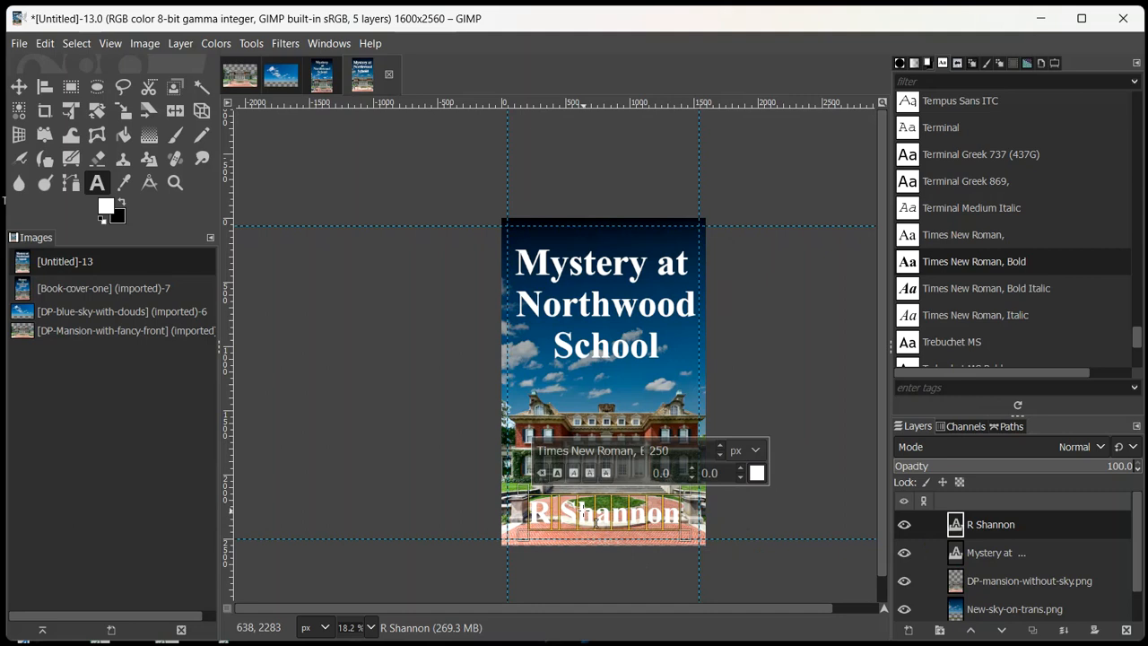
pyautogui.click(285, 43)
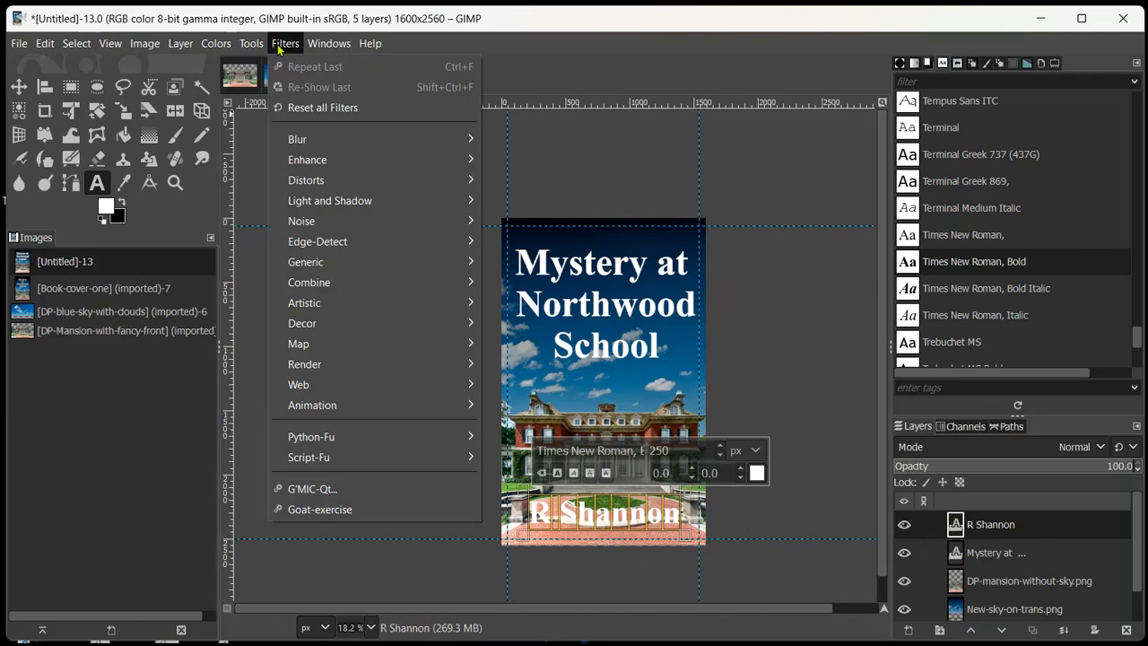
pyautogui.moveTo(341, 201)
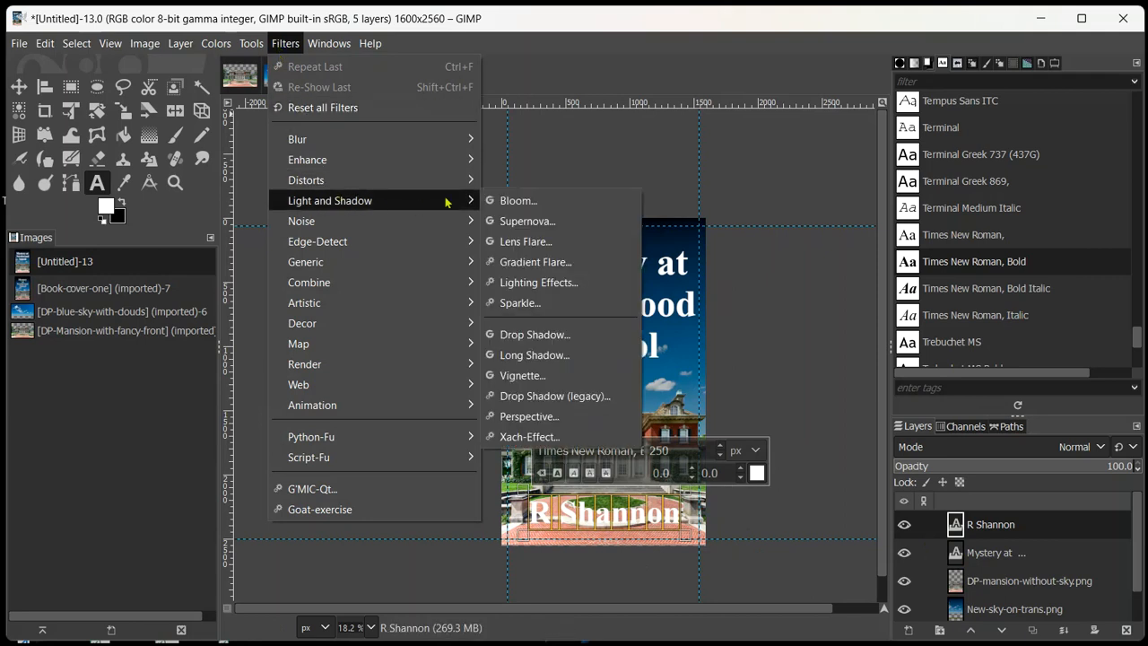
pyautogui.click(544, 337)
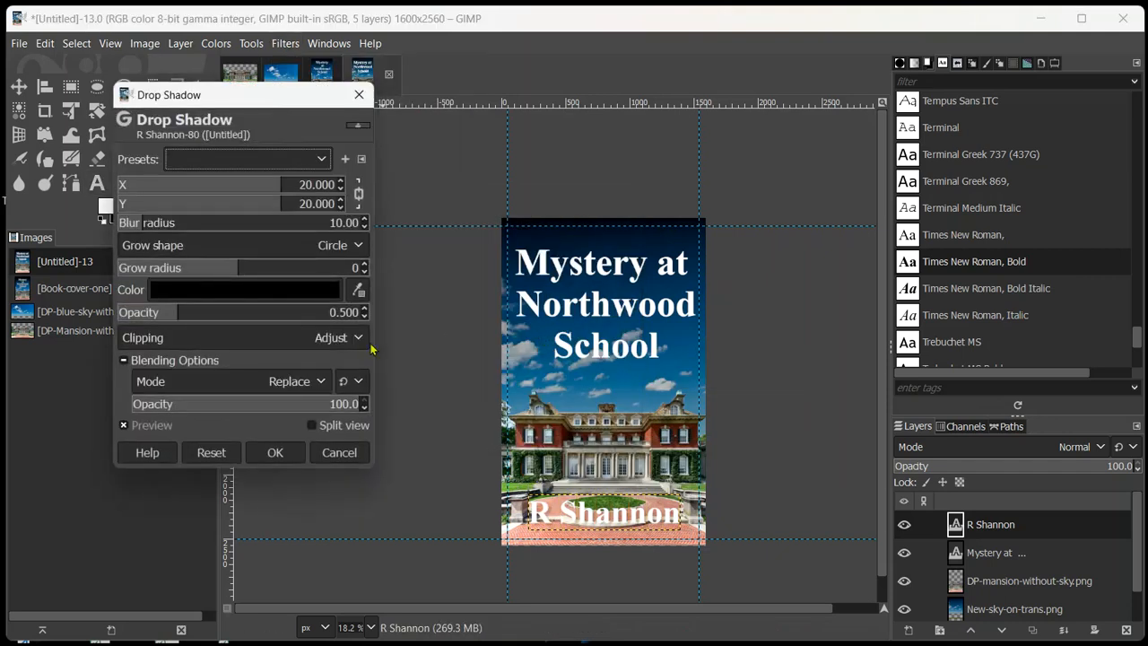
pyautogui.click(256, 312)
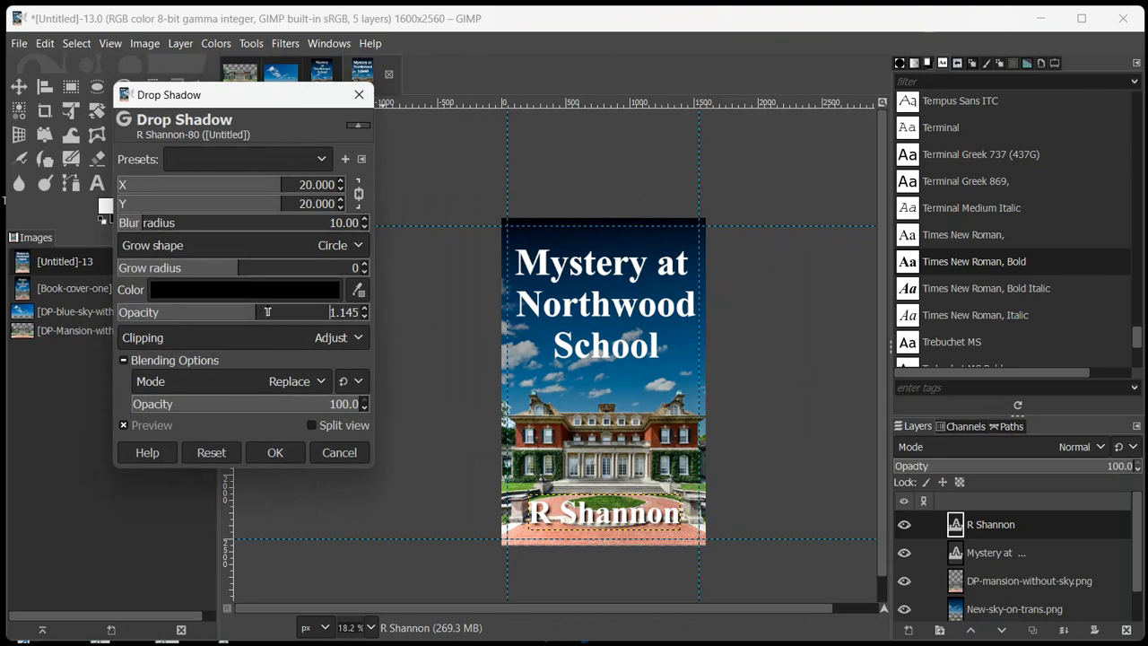
pyautogui.click(289, 314)
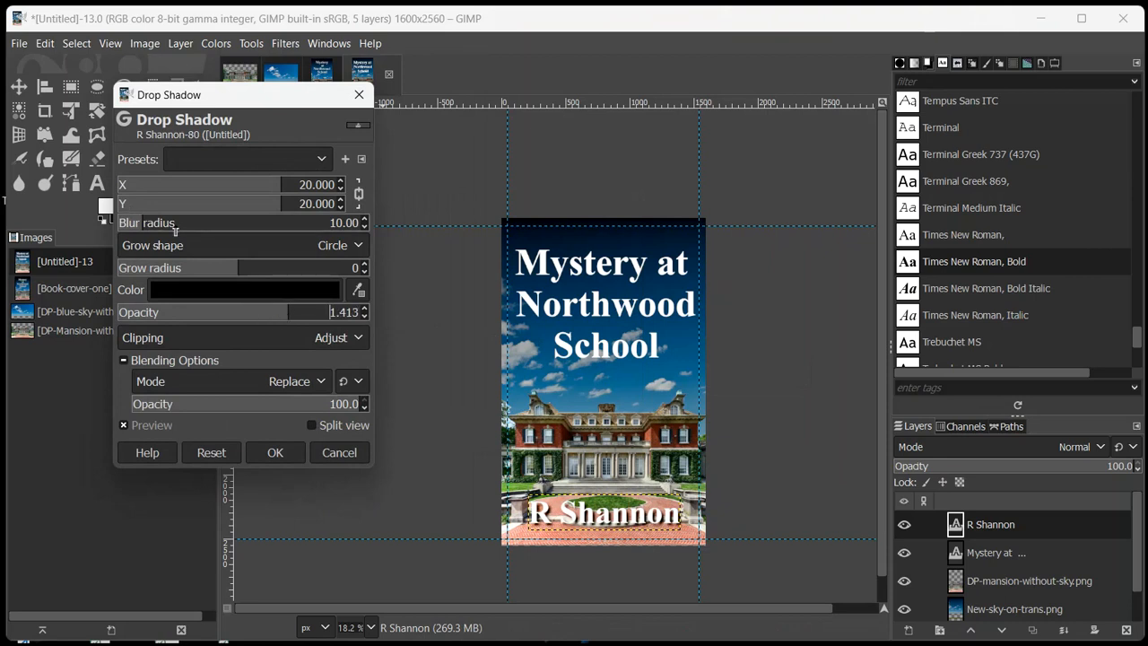
pyautogui.click(292, 185)
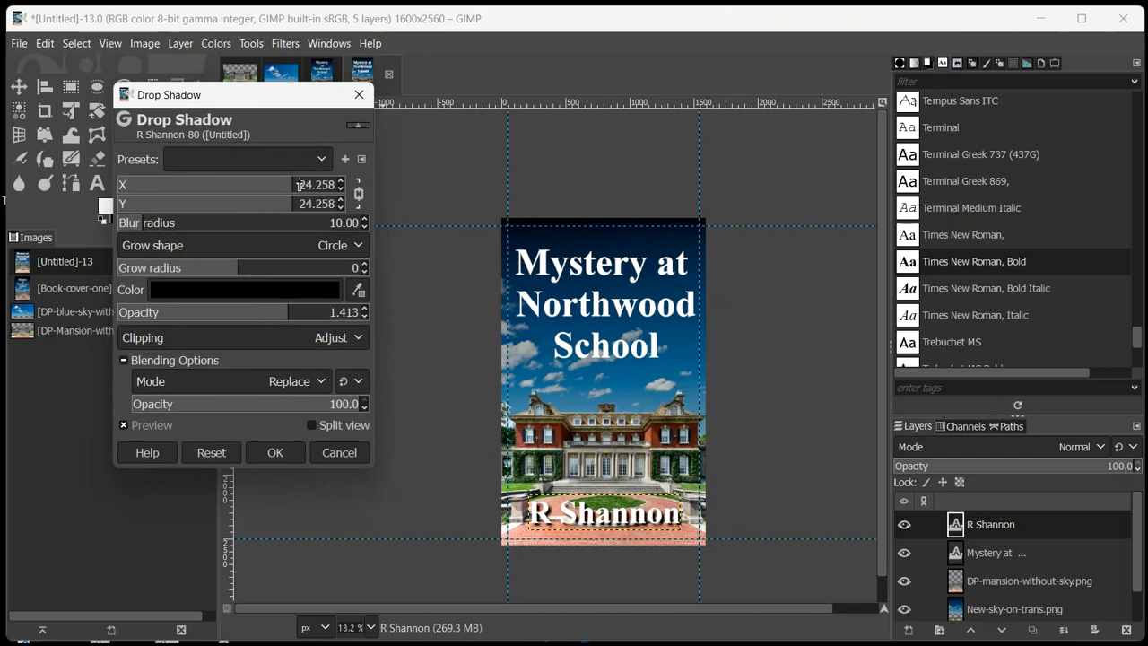
pyautogui.click(304, 184)
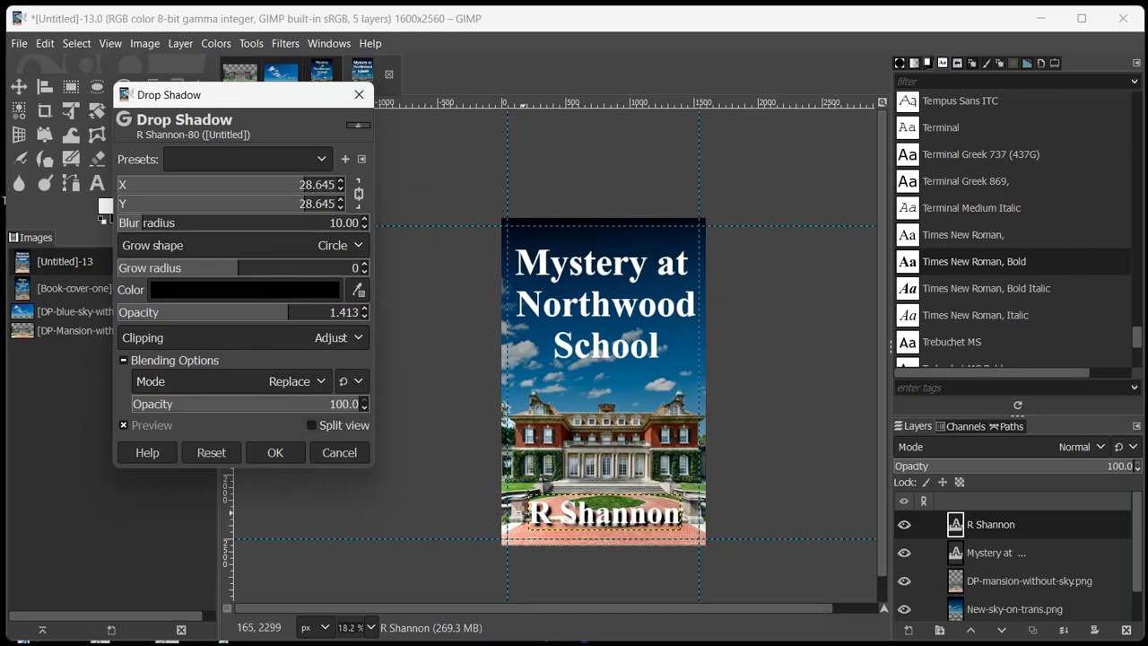
pyautogui.click(273, 454)
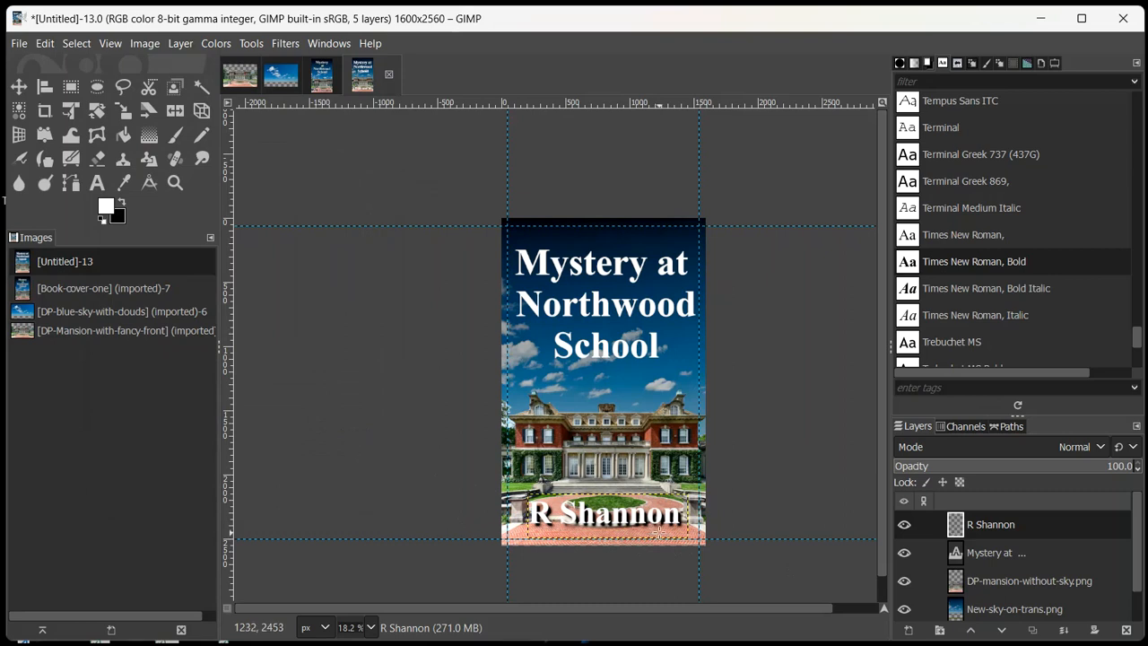
pyautogui.click(324, 87)
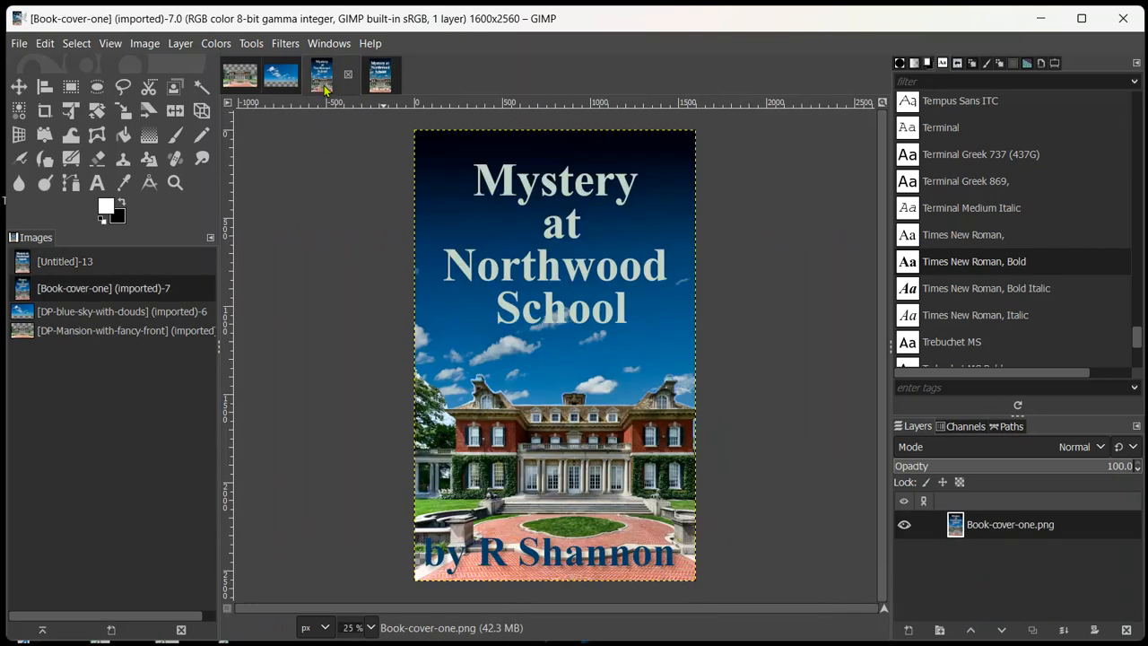
pyautogui.click(380, 85)
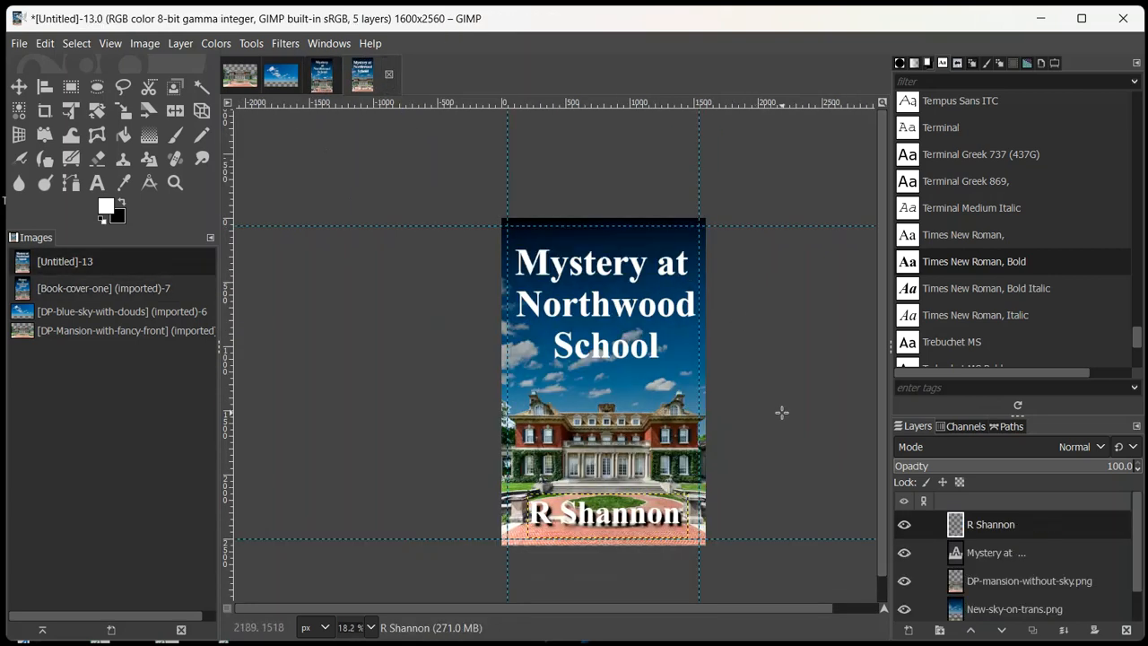